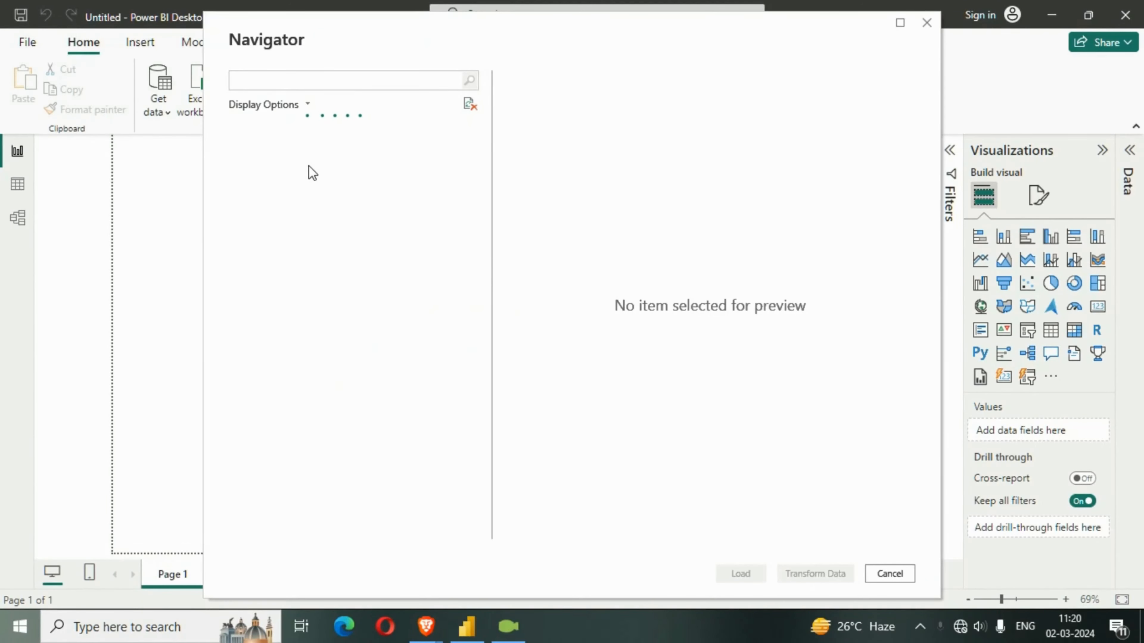
Load the Trainingstable table from the SearchingwithDAX.xlsx workbook into the report
{"action": "left_click", "coordinate": [255, 149]}
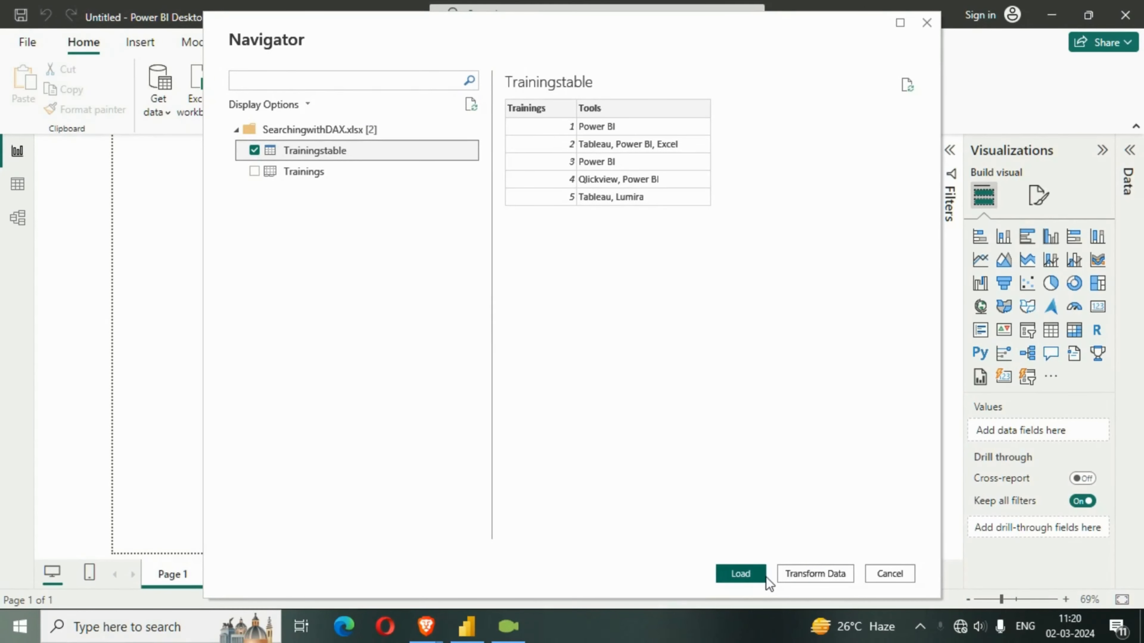
{"action": "left_click", "coordinate": [741, 574]}
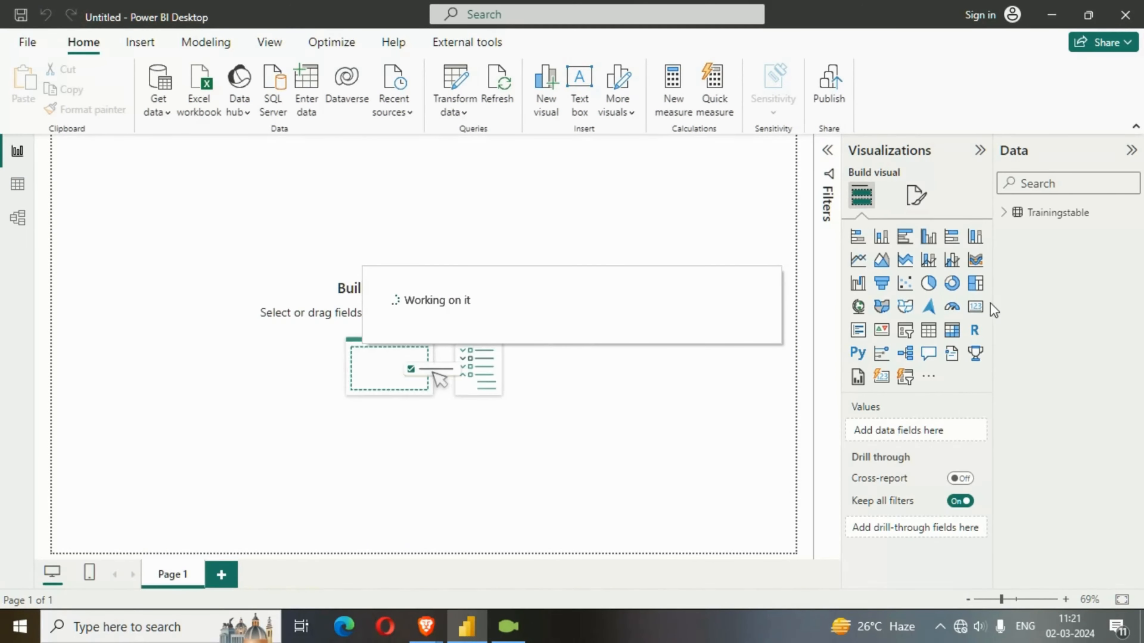
Create a table visual from the Tools and Trainings fields of Trainingstable, enlarge it and reposition it on the page
{"action": "left_click", "coordinate": [1005, 213]}
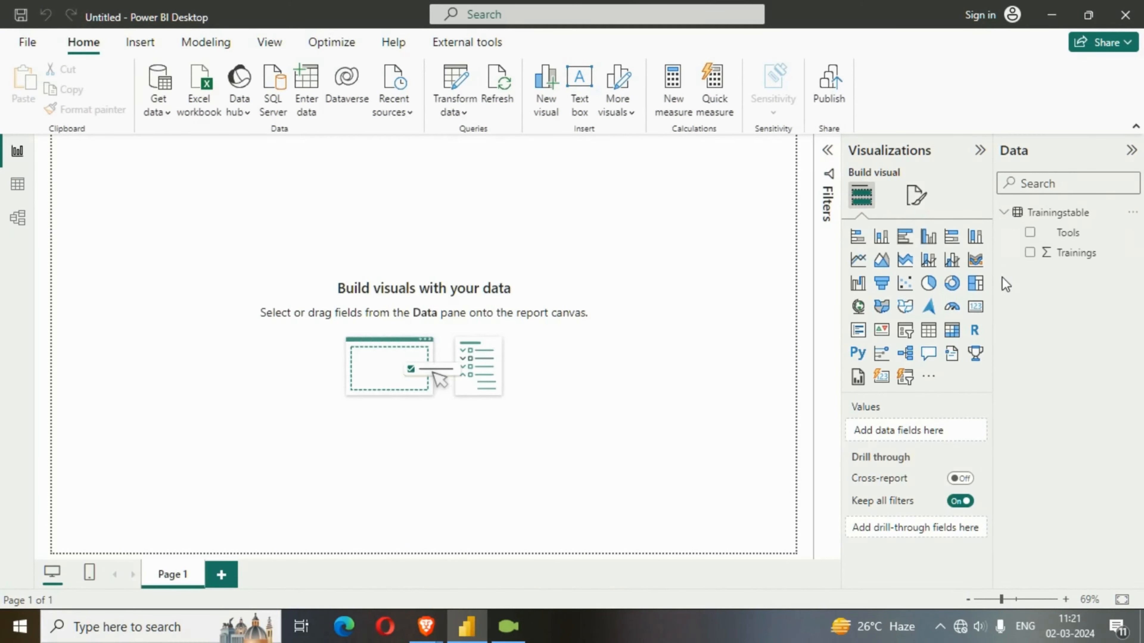
{"action": "left_click", "coordinate": [1030, 232]}
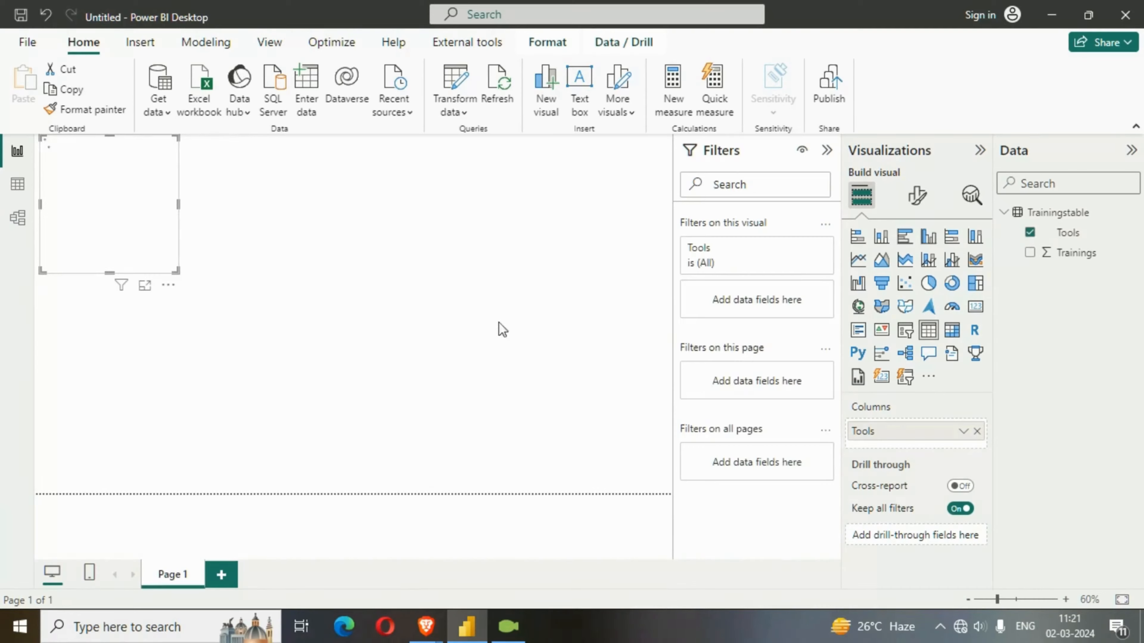
{"action": "left_click_drag", "start_coordinate": [163, 252], "coordinate": [233, 309]}
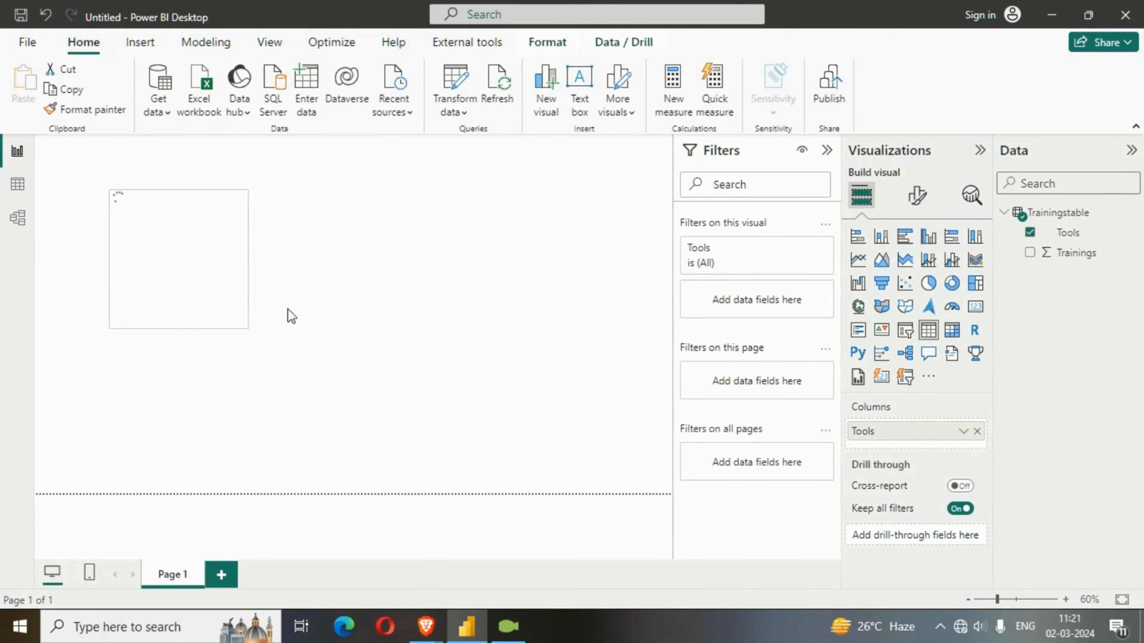
{"action": "left_click", "coordinate": [1030, 253]}
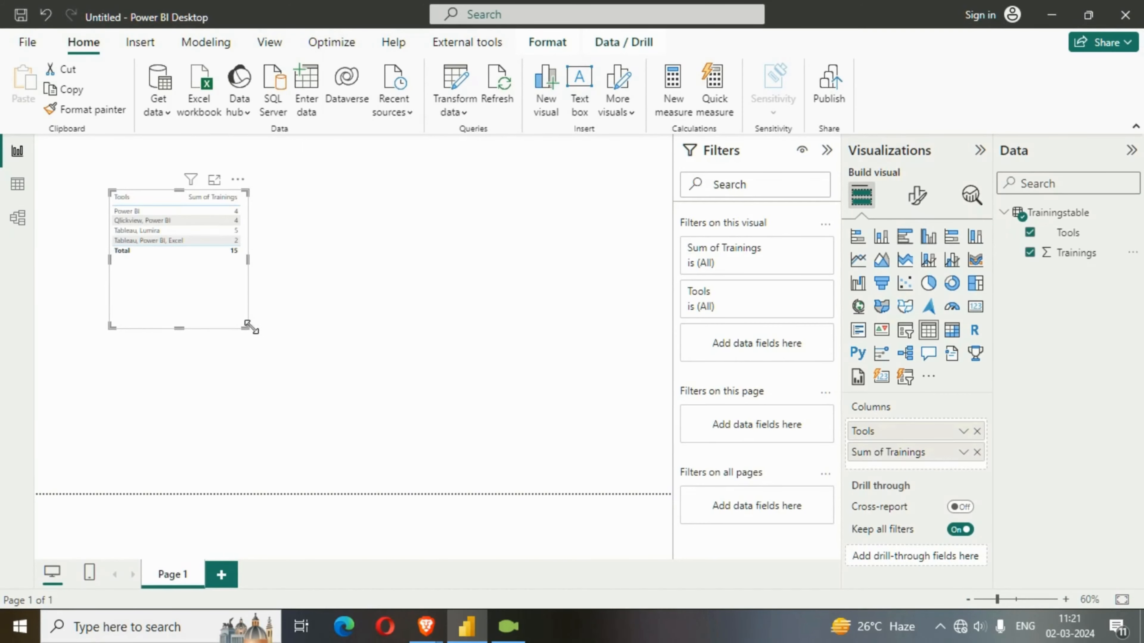
{"action": "left_click_drag", "start_coordinate": [243, 330], "coordinate": [369, 358]}
{"action": "left_click_drag", "start_coordinate": [277, 300], "coordinate": [308, 331]}
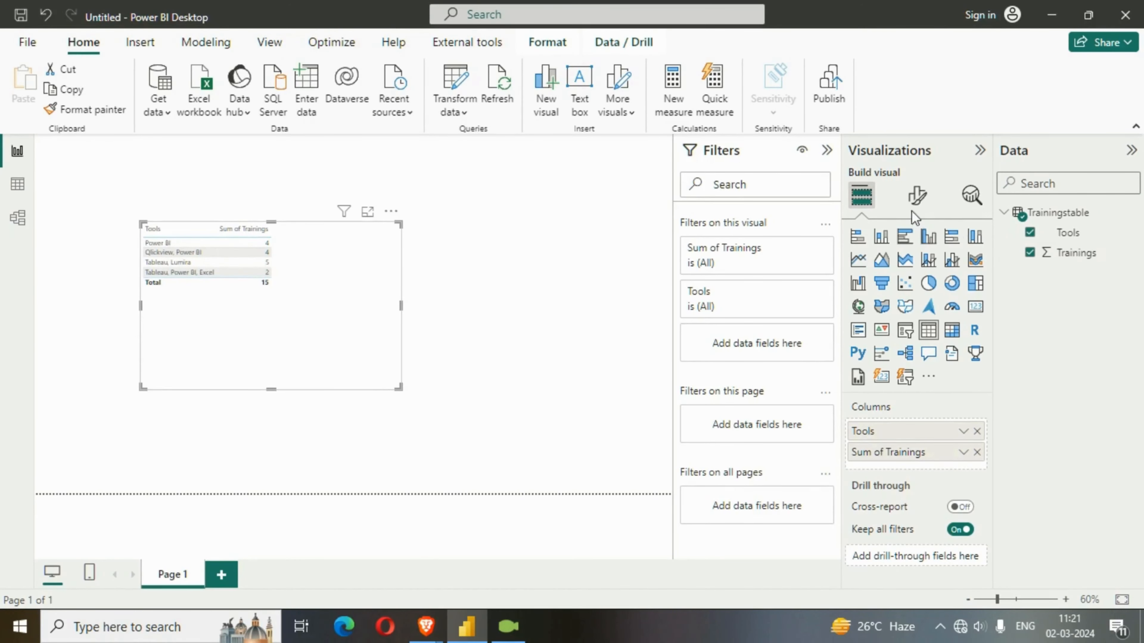
Increase the font size of the table visual's values to 16
{"action": "left_click", "coordinate": [917, 195]}
{"action": "left_click", "coordinate": [914, 383]}
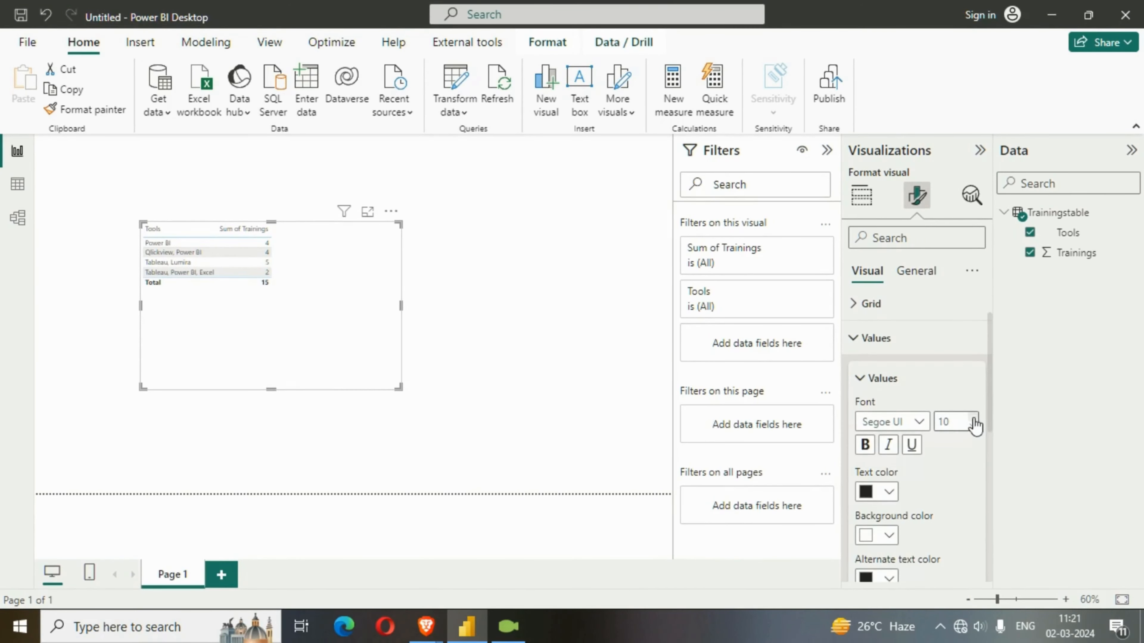
{"action": "left_click", "coordinate": [973, 417]}
{"action": "left_click", "coordinate": [974, 417]}
{"action": "scroll", "coordinate": [925, 489], "scroll_direction": "down", "scroll_amount": 1}
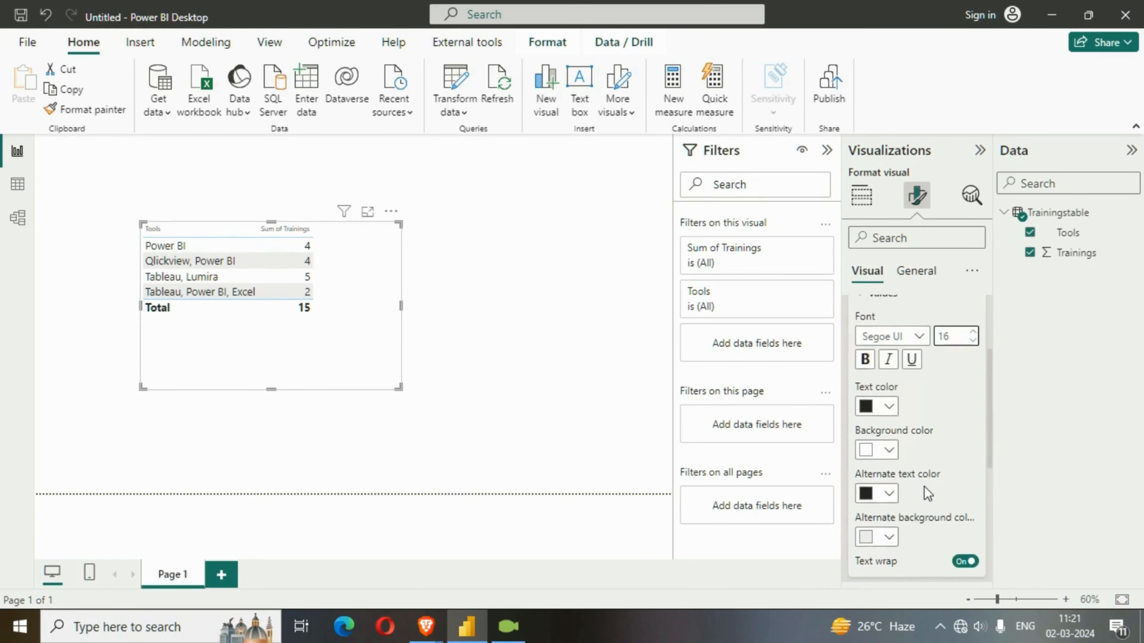
{"action": "scroll", "coordinate": [952, 422], "scroll_direction": "down", "scroll_amount": 3}
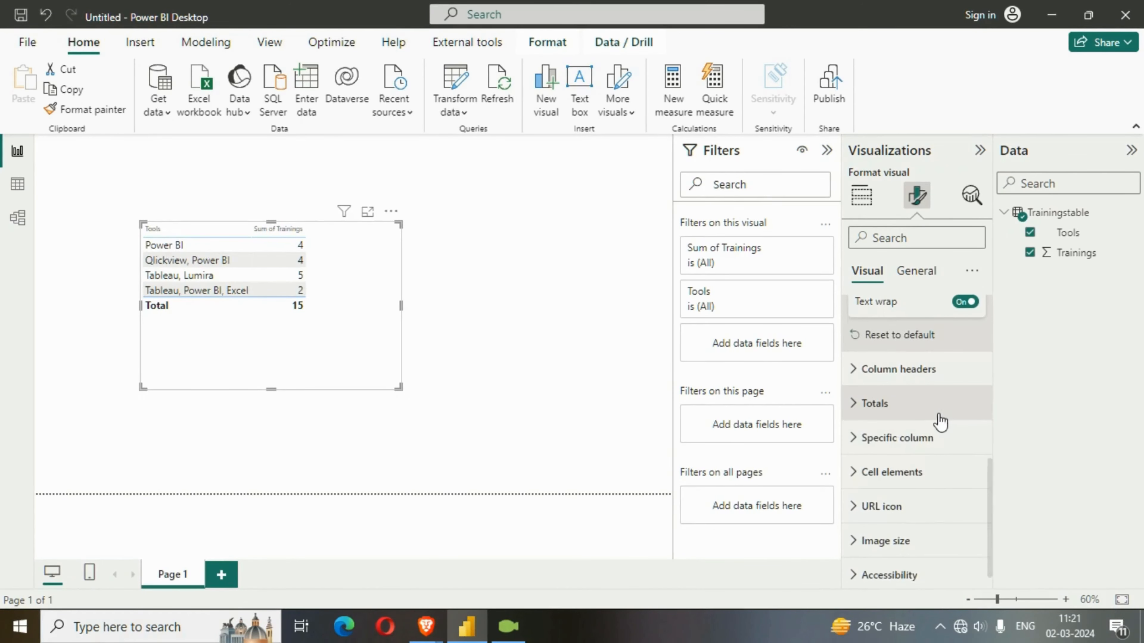
Format the table's column headers as 14-point bold text and move the table toward the page's upper-left corner
{"action": "left_click", "coordinate": [912, 368]}
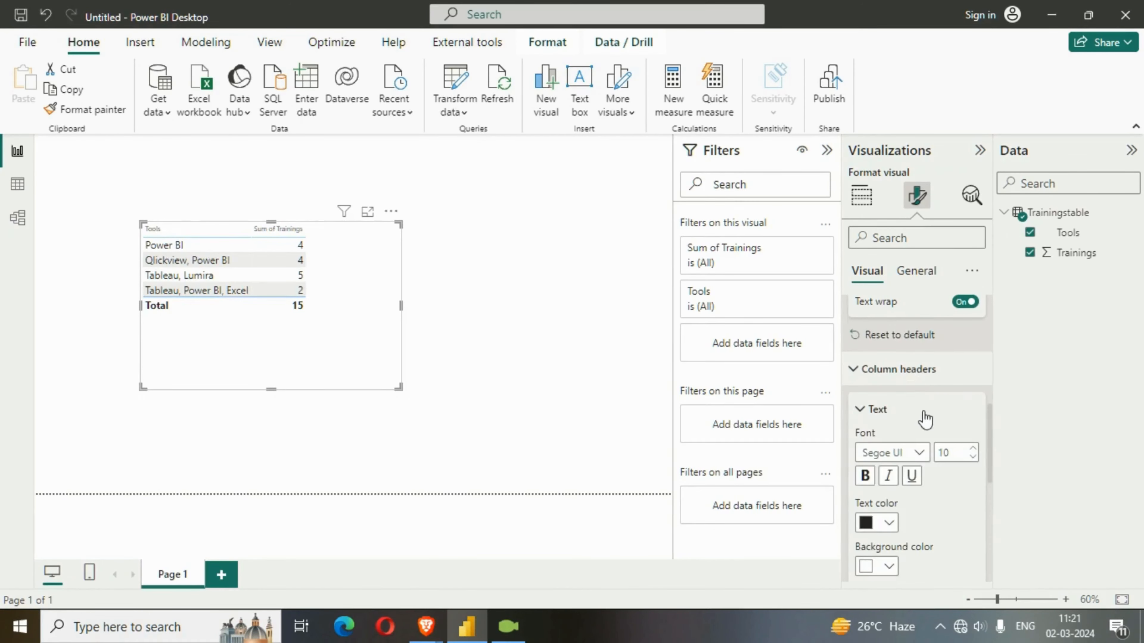
{"action": "left_click", "coordinate": [974, 449]}
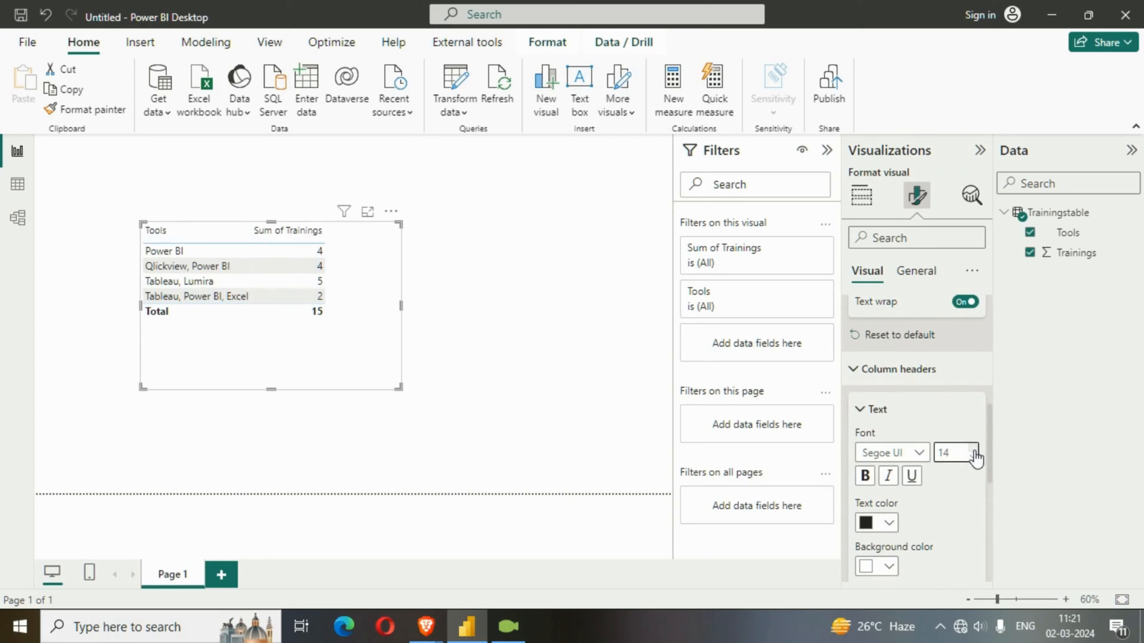
{"action": "left_click", "coordinate": [865, 475]}
{"action": "left_click_drag", "start_coordinate": [369, 352], "coordinate": [316, 323]}
{"action": "left_click", "coordinate": [434, 319]}
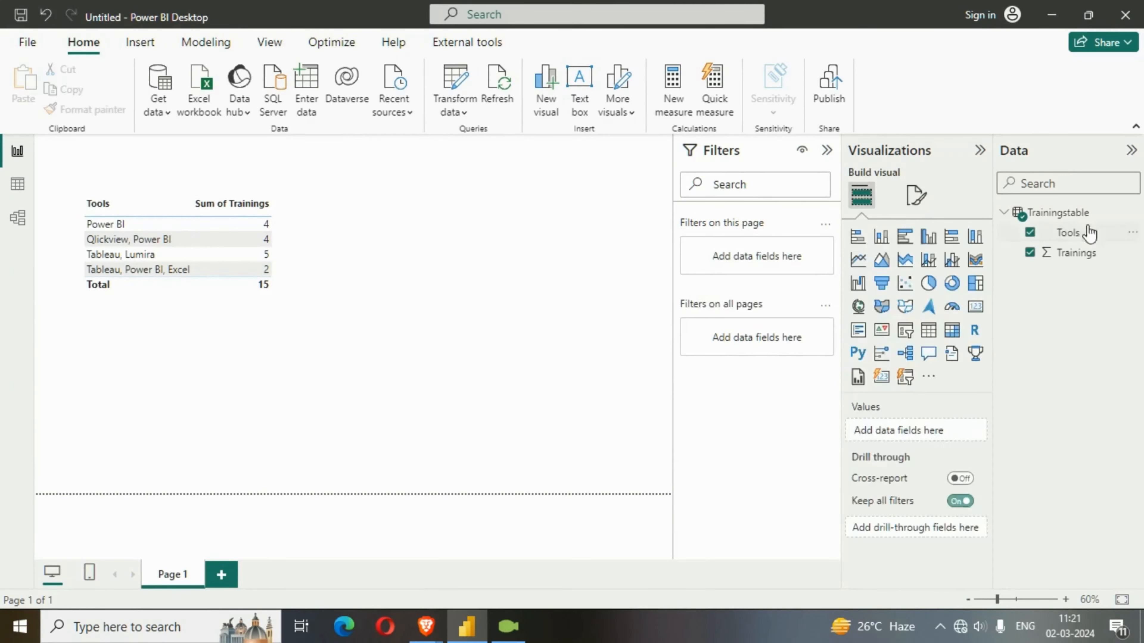
Add a slicer for the Tools field and place it to the right of the table visual
{"action": "left_click", "coordinate": [1065, 234]}
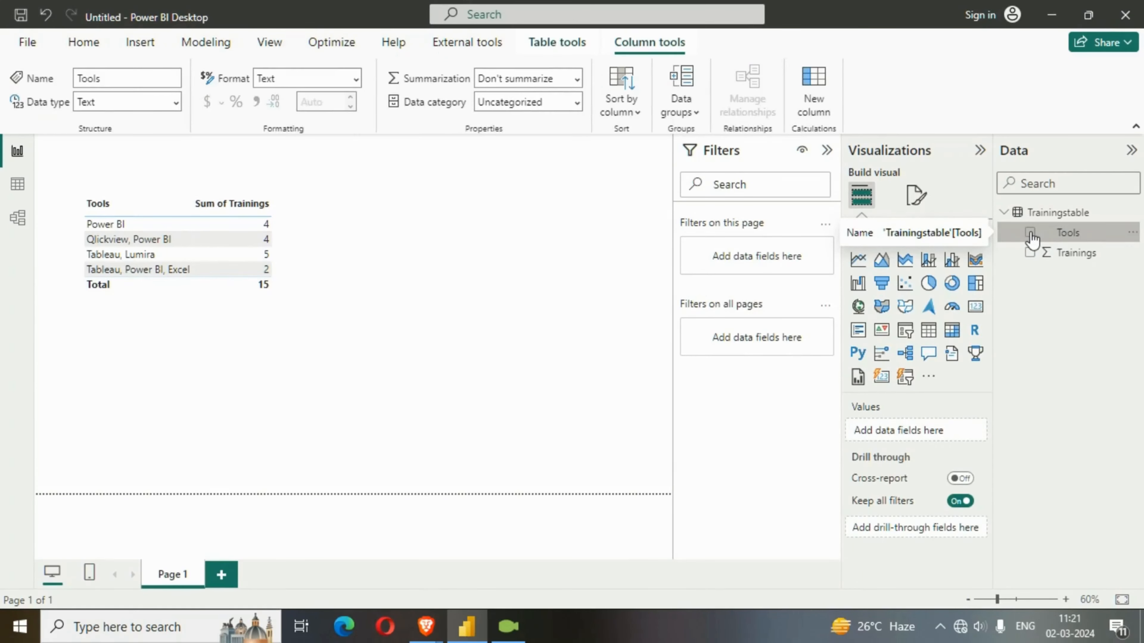
{"action": "left_click", "coordinate": [905, 330]}
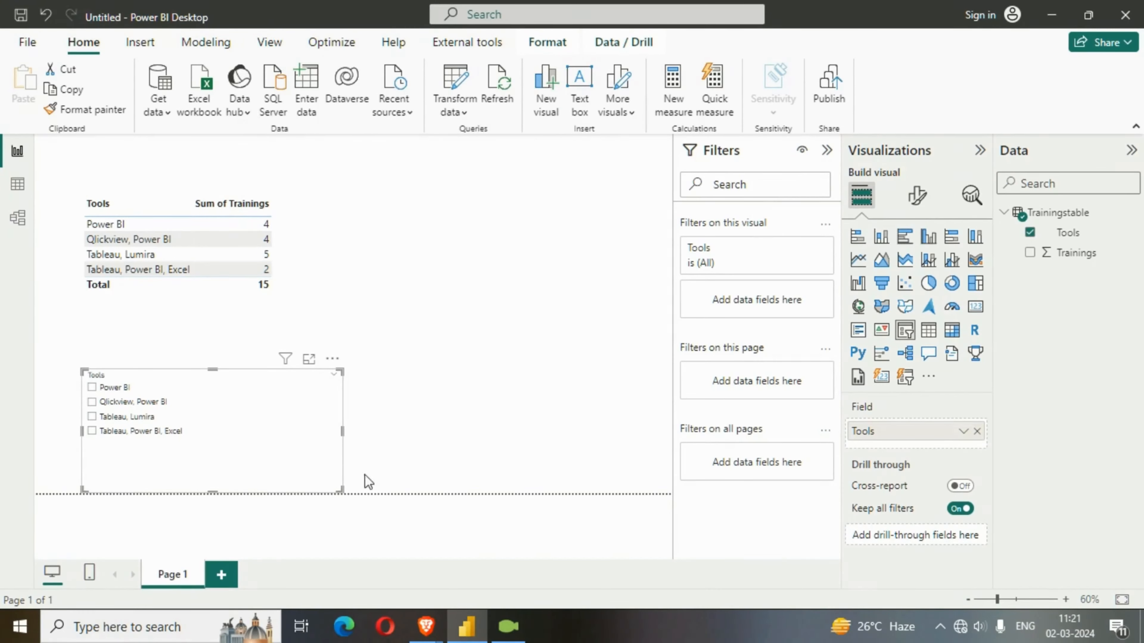
{"action": "left_click_drag", "start_coordinate": [323, 473], "coordinate": [482, 448]}
{"action": "left_click_drag", "start_coordinate": [545, 426], "coordinate": [622, 286]}
{"action": "left_click", "coordinate": [554, 330]}
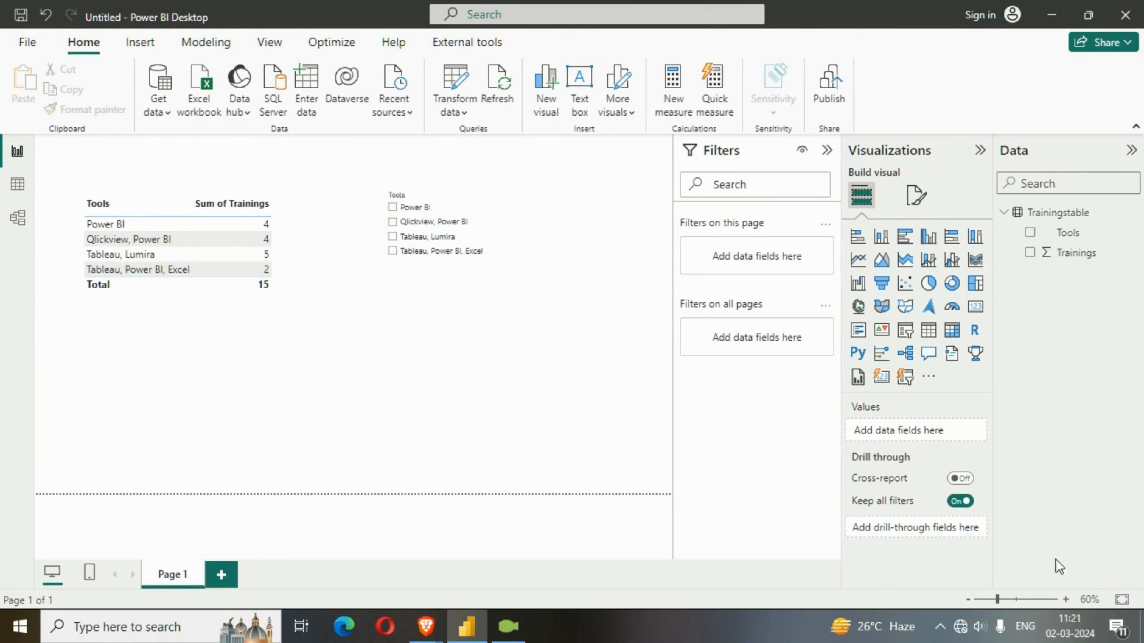
Test the Tools slicer by filtering the table to Power BI, and clear the selection
{"action": "left_click", "coordinate": [393, 211]}
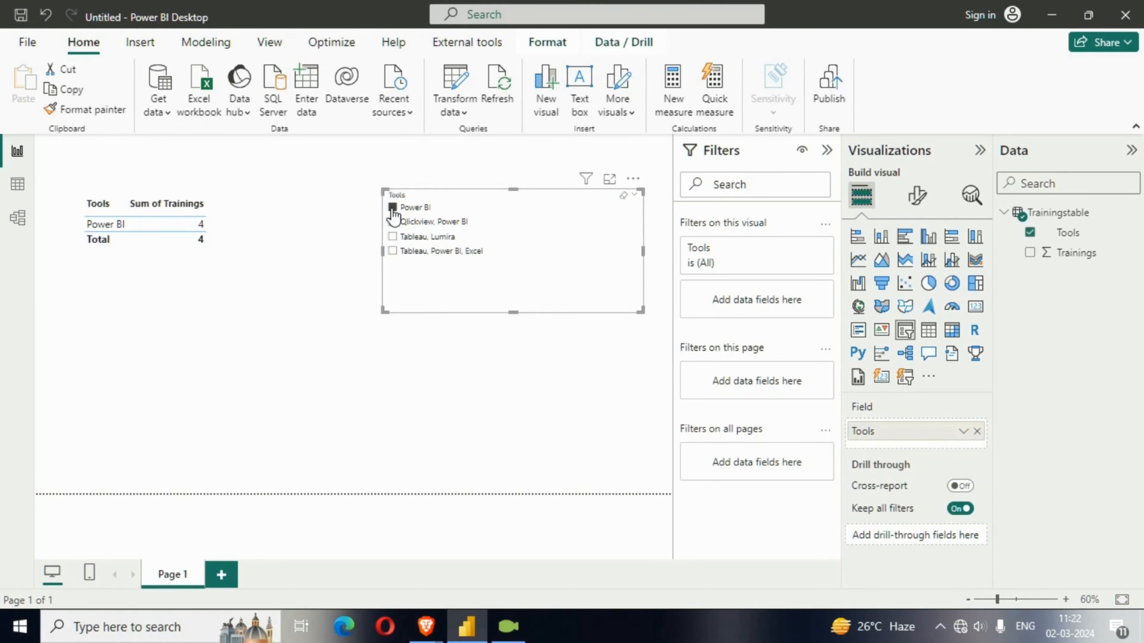
{"action": "left_click", "coordinate": [393, 210]}
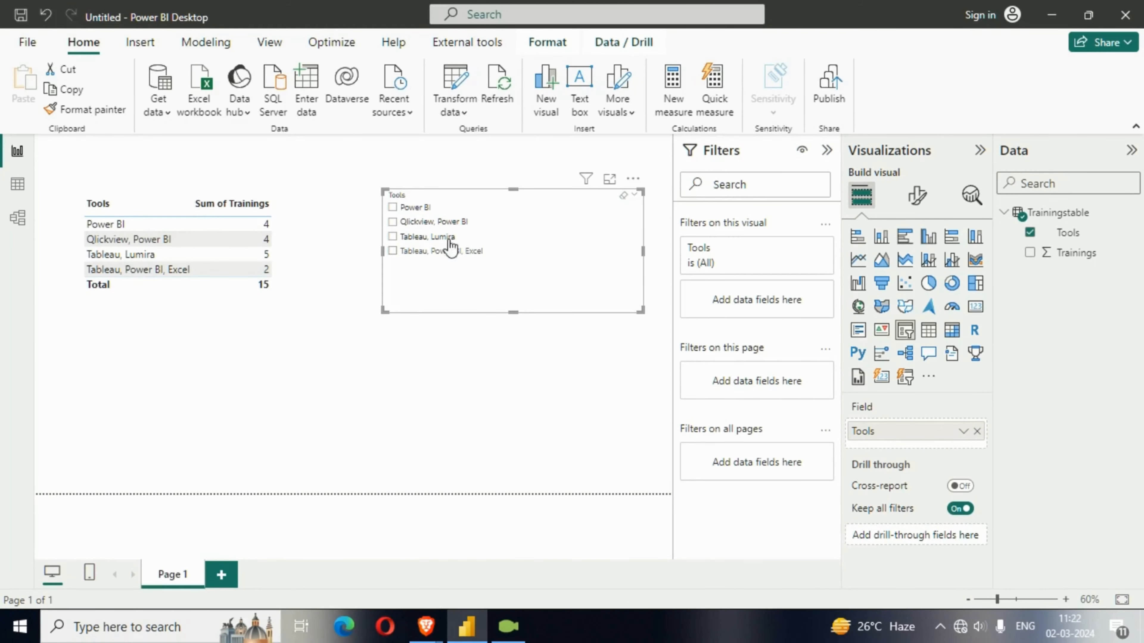
Move the slicer closer to the table, align their tops, and shrink the table to match the slicer's bottom edge
{"action": "left_click_drag", "start_coordinate": [492, 233], "coordinate": [464, 225]}
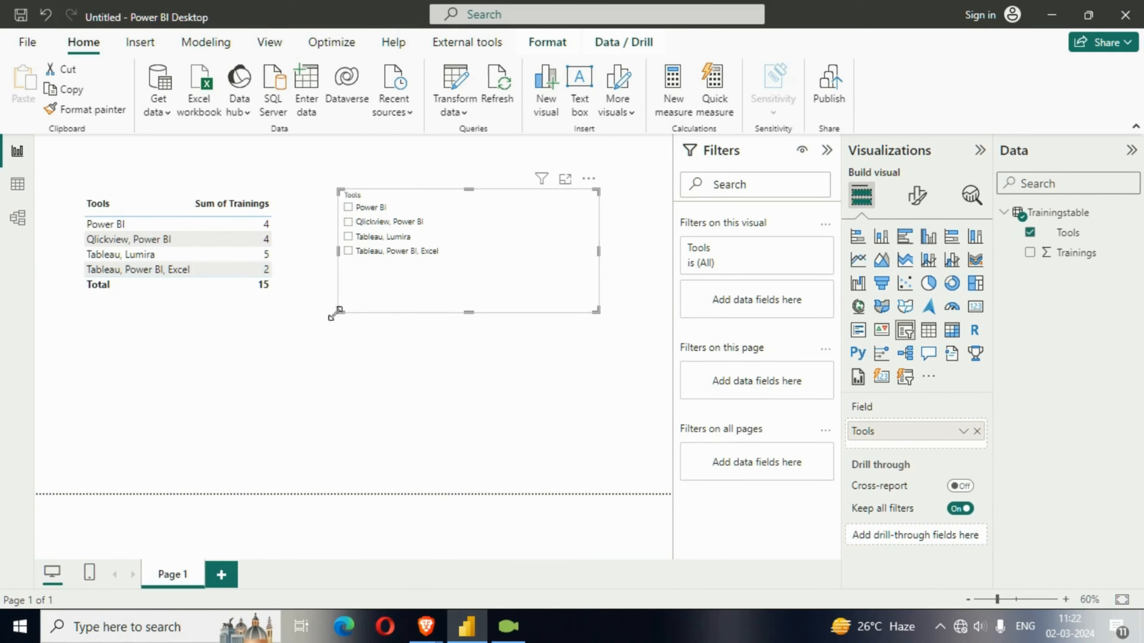
{"action": "left_click_drag", "start_coordinate": [304, 318], "coordinate": [284, 312]}
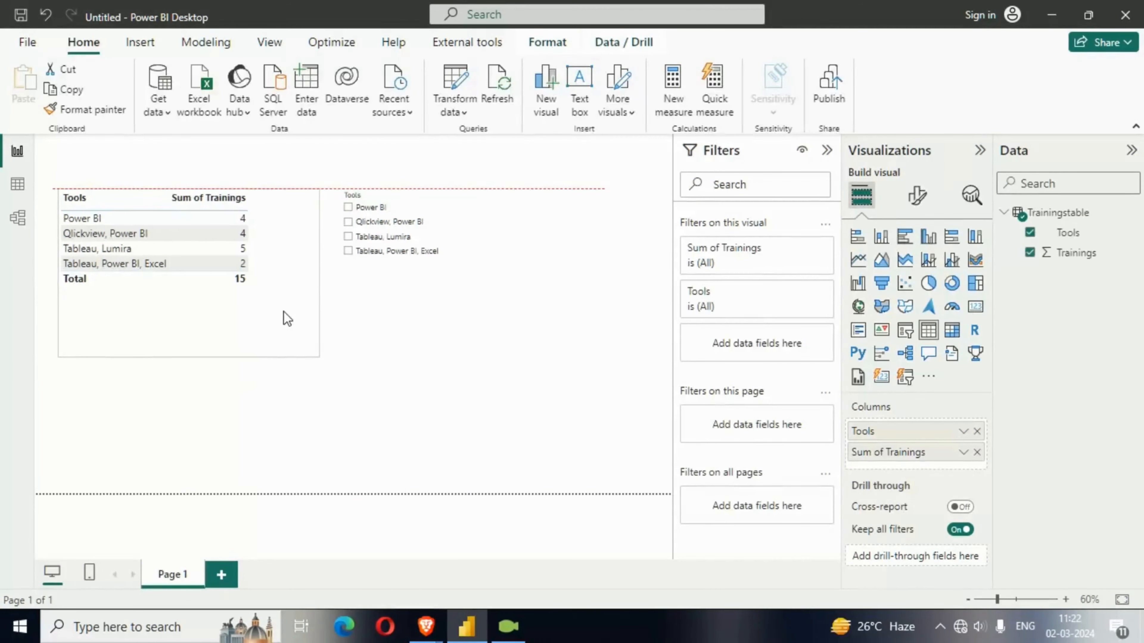
{"action": "left_click_drag", "start_coordinate": [317, 359], "coordinate": [300, 314]}
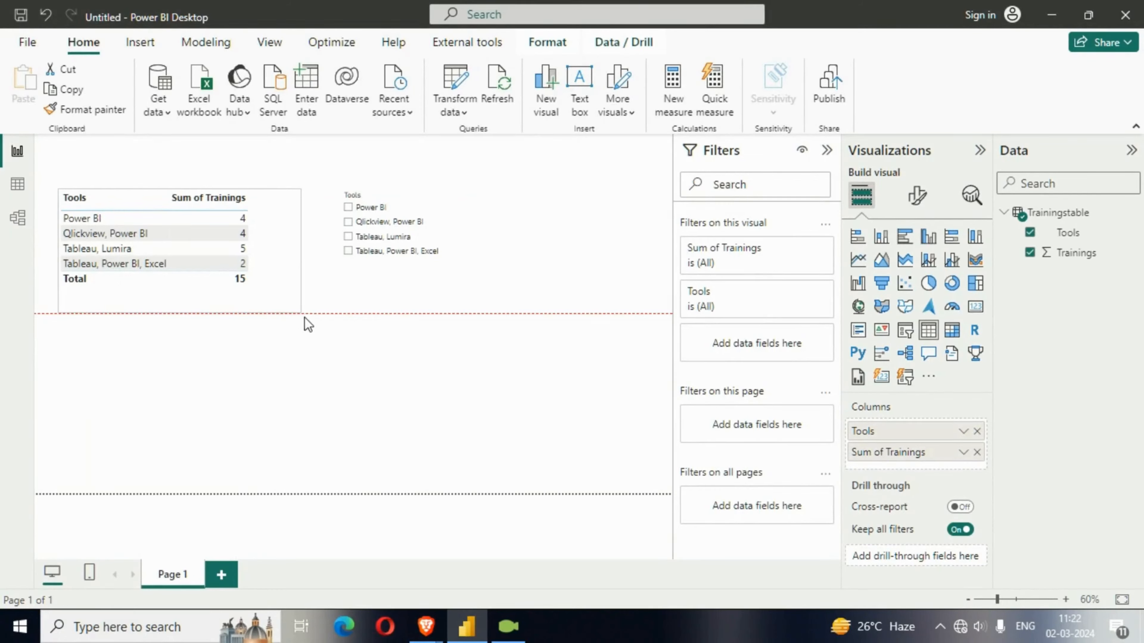
{"action": "left_click", "coordinate": [326, 388]}
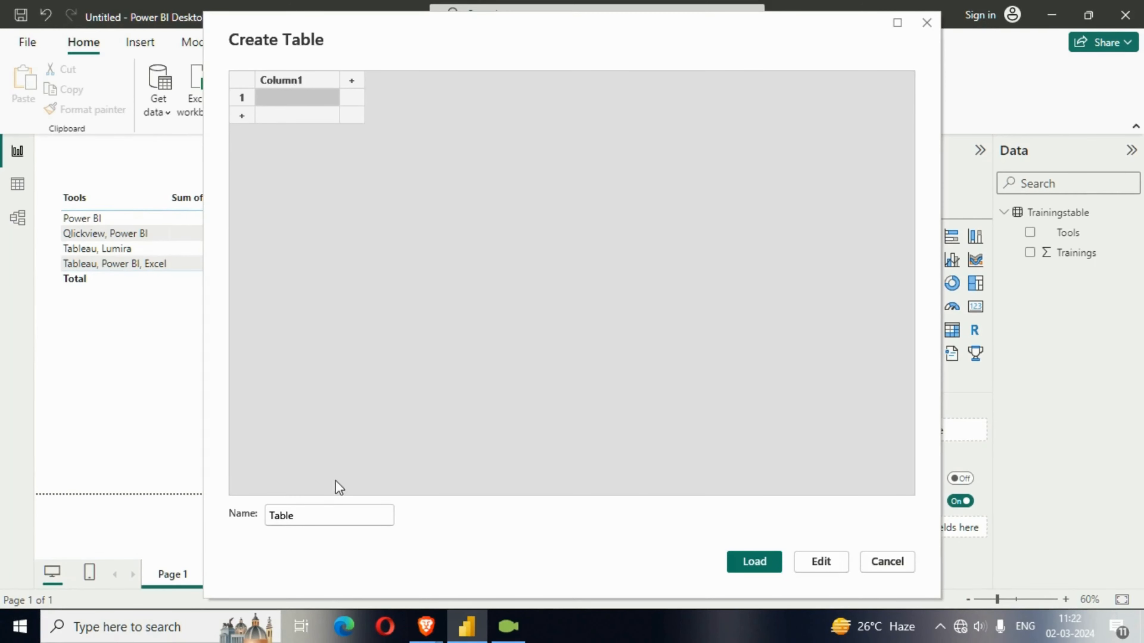
Name the new manually entered table SlicerTbl and rename its first column to Slicer
{"action": "left_click", "coordinate": [274, 517]}
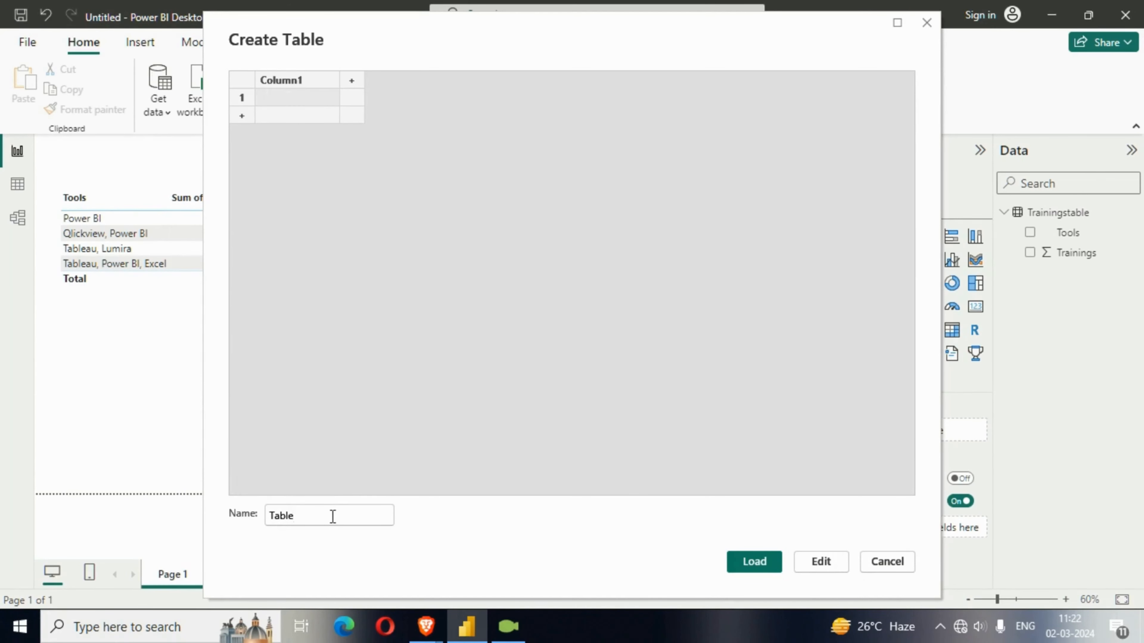
{"action": "left_click_drag", "start_coordinate": [332, 517], "coordinate": [224, 501]}
{"action": "type", "text": "S"}
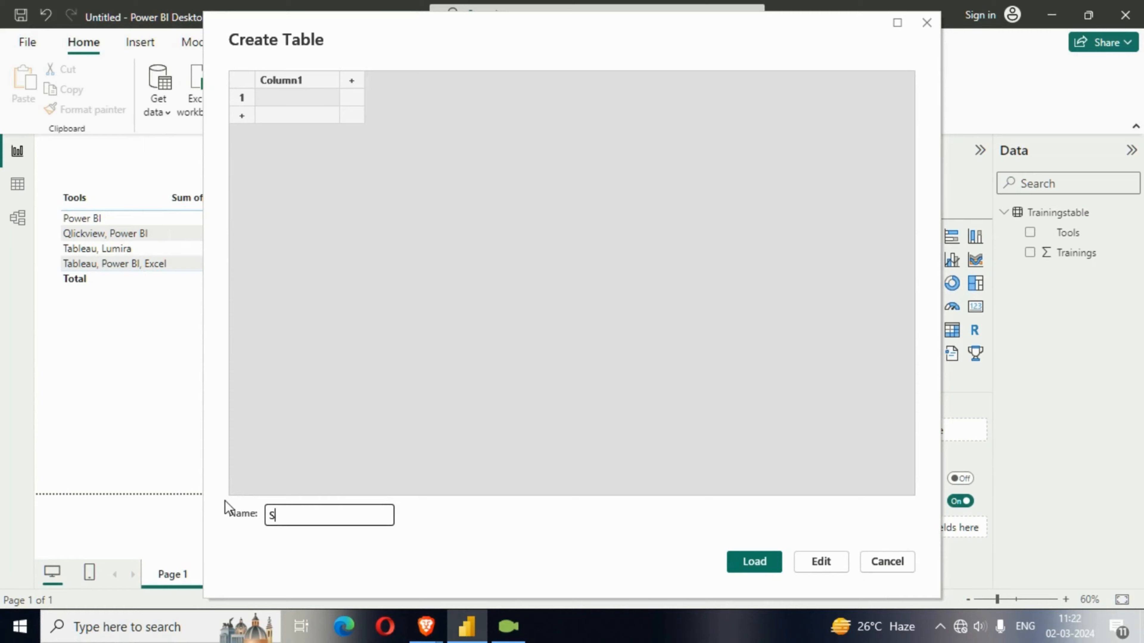
{"action": "type", "text": "licerTvb"}
{"action": "key", "text": "BackSpace"}
{"action": "key", "text": "BackSpace"}
{"action": "type", "text": "bl"}
{"action": "double_click", "coordinate": [319, 80]}
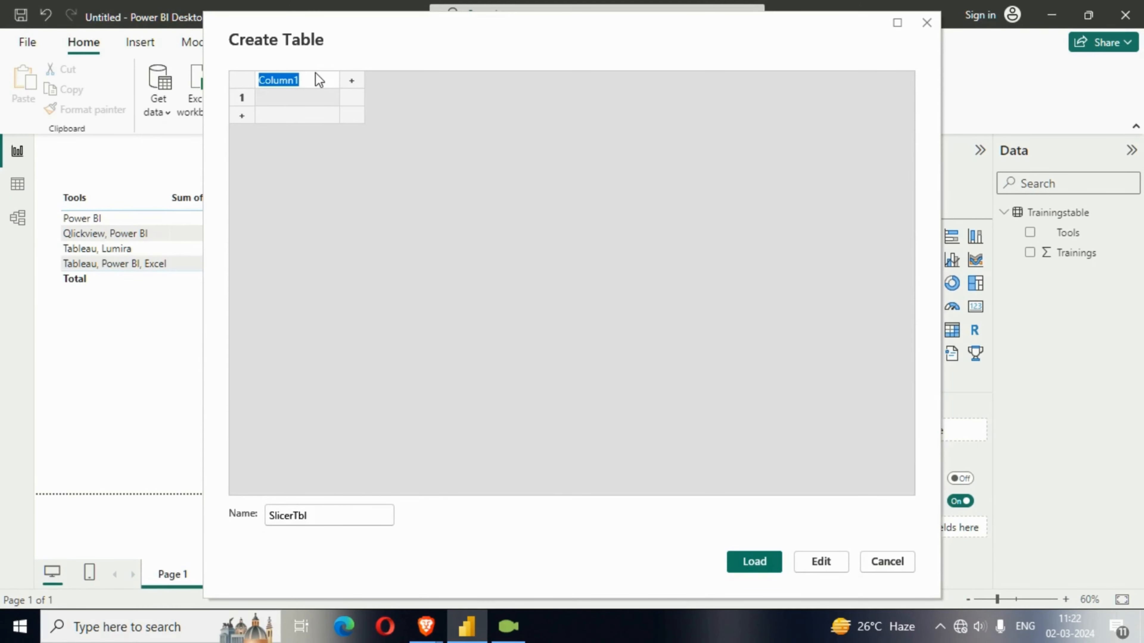
{"action": "type", "text": "Slicer"}
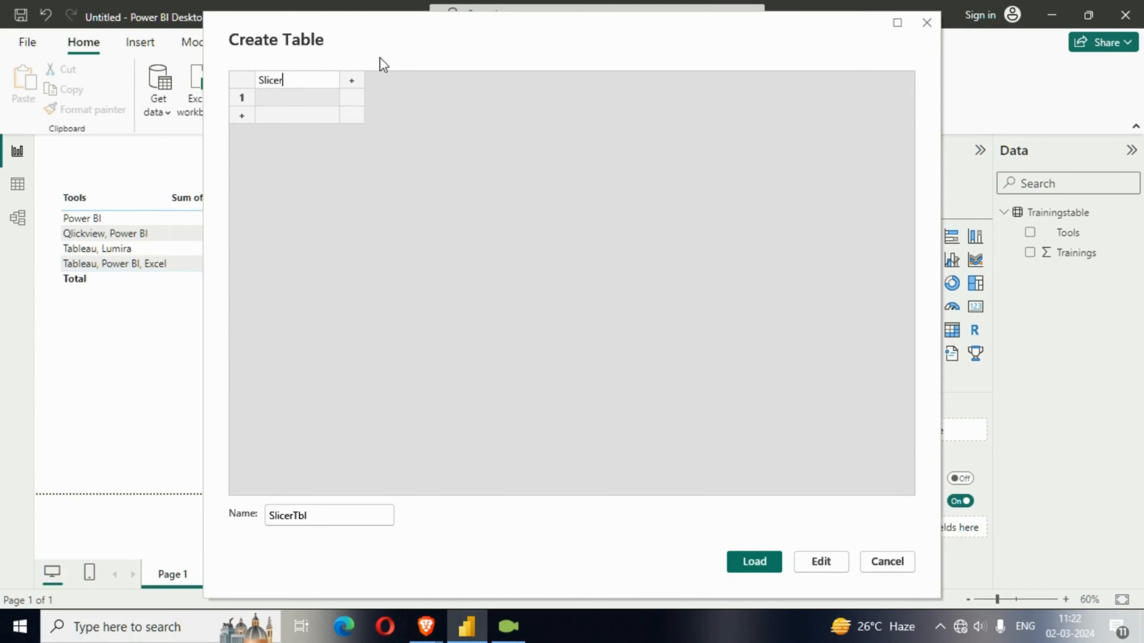
Enter Power Bi and Qlickview in the first two rows of the Slicer column, keeping the report's tool list uncovered
{"action": "left_click_drag", "start_coordinate": [383, 63], "coordinate": [573, 67]}
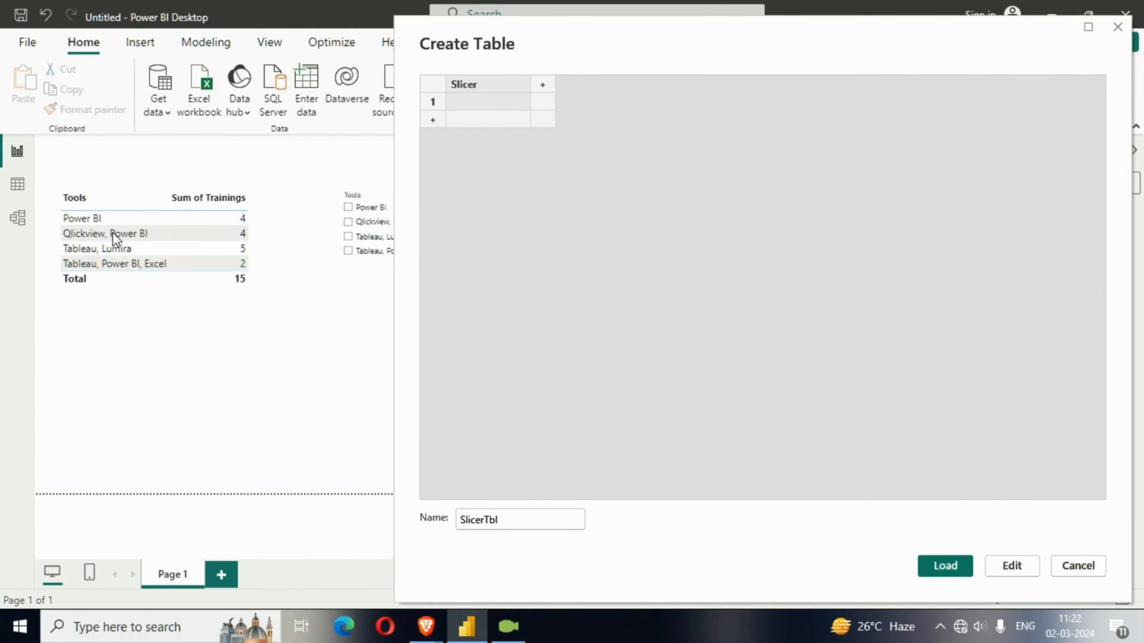
{"action": "left_click", "coordinate": [490, 102]}
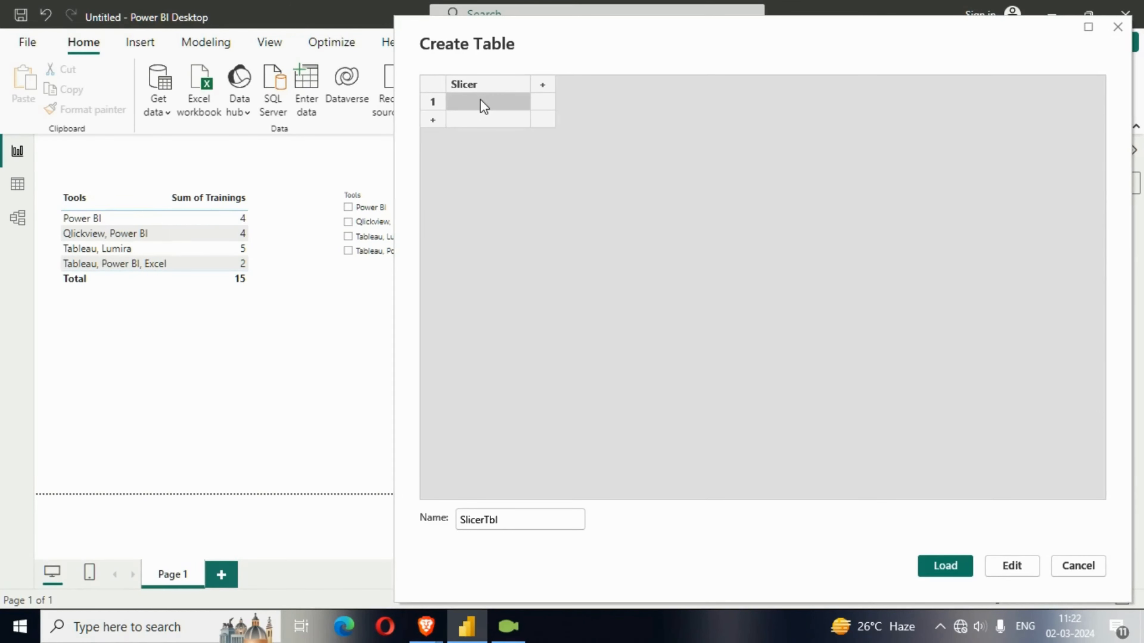
{"action": "type", "text": "Power"}
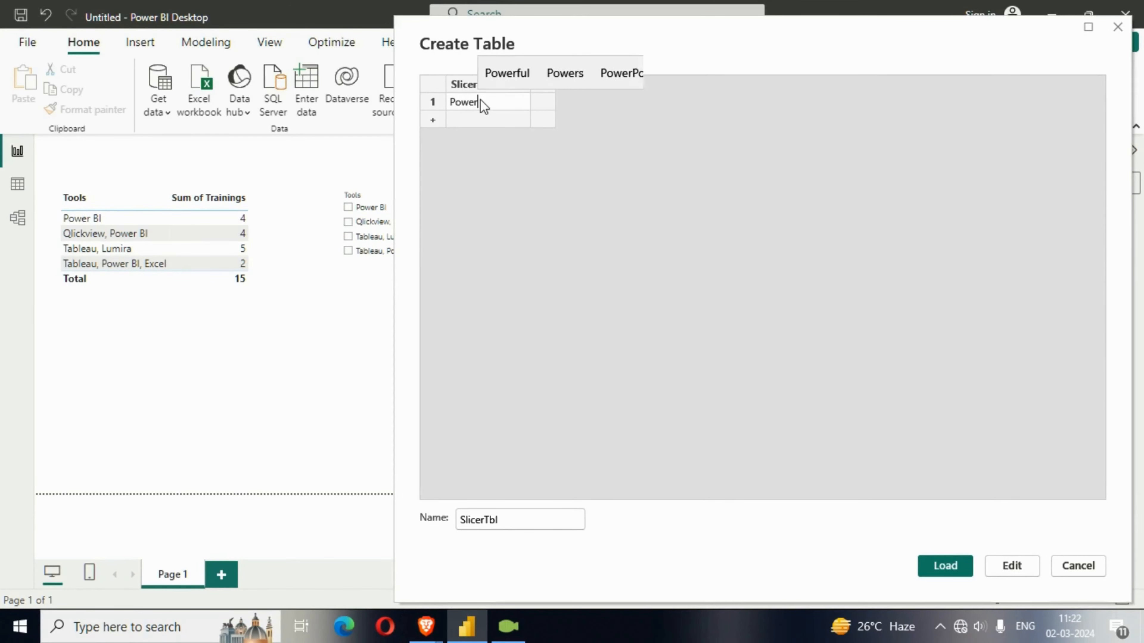
{"action": "type", "text": " Bi"}
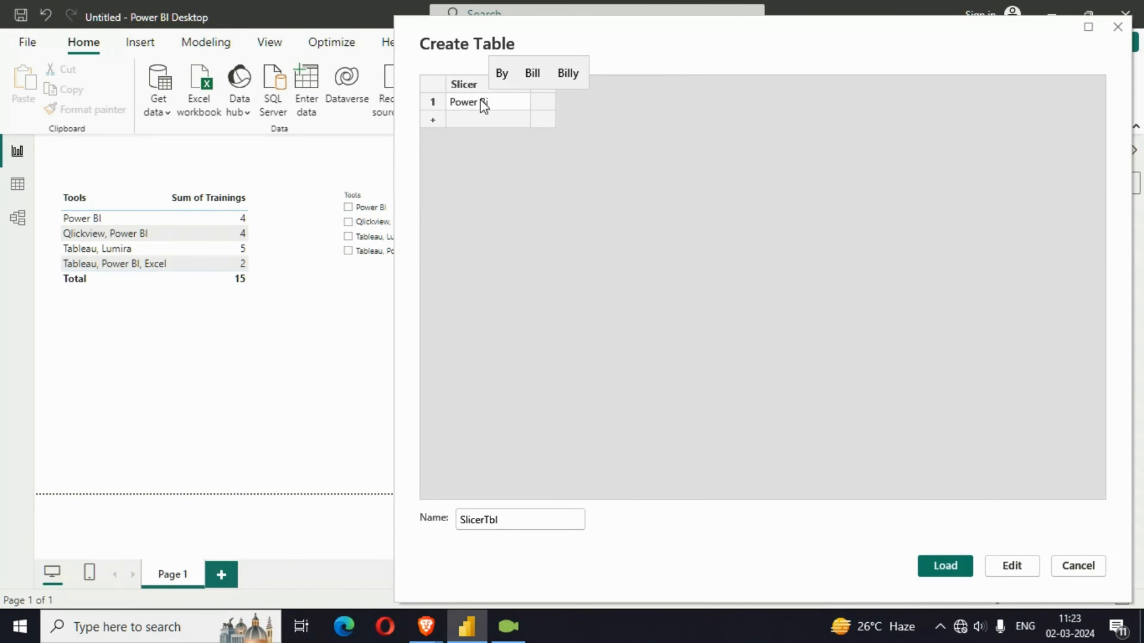
{"action": "key", "text": "Return"}
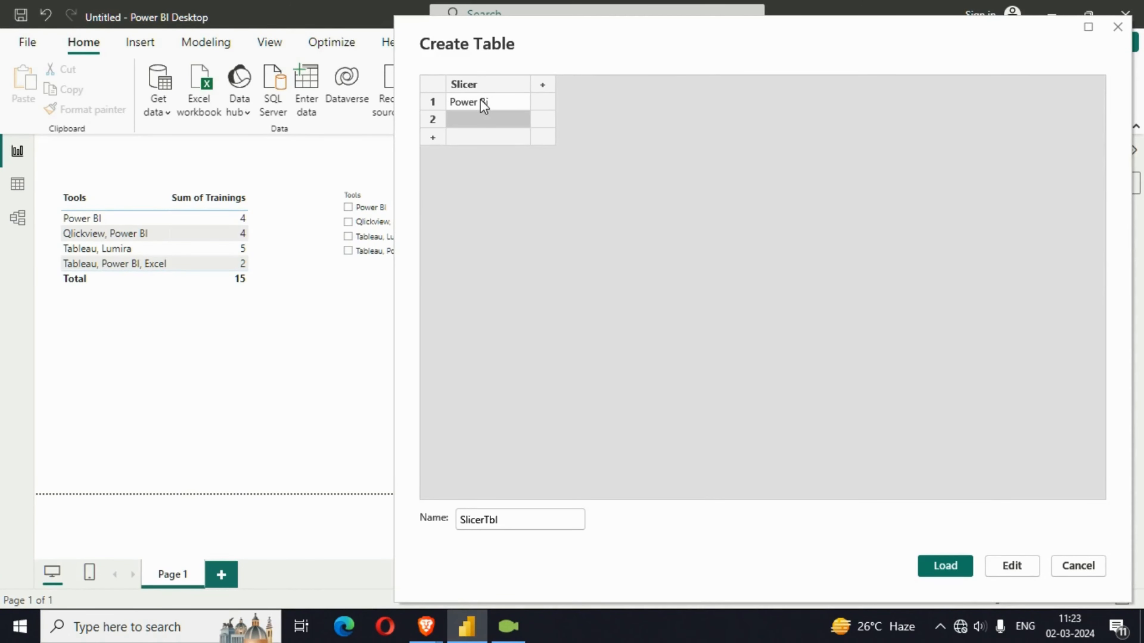
{"action": "type", "text": "Q"}
{"action": "key", "text": "BackSpace"}
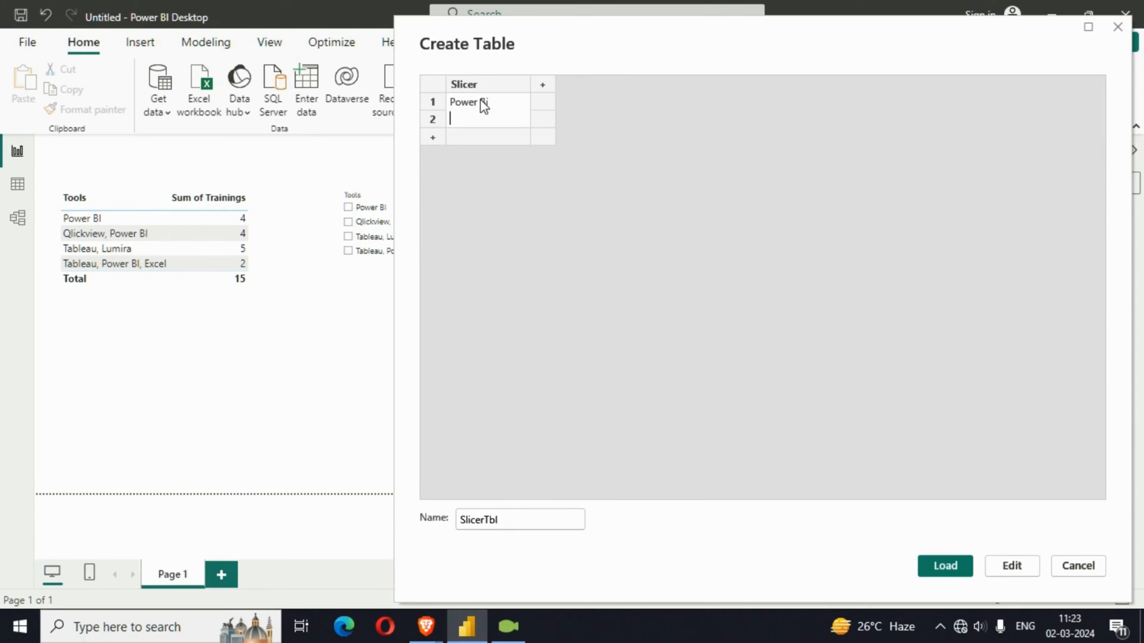
{"action": "type", "text": "Qlic"}
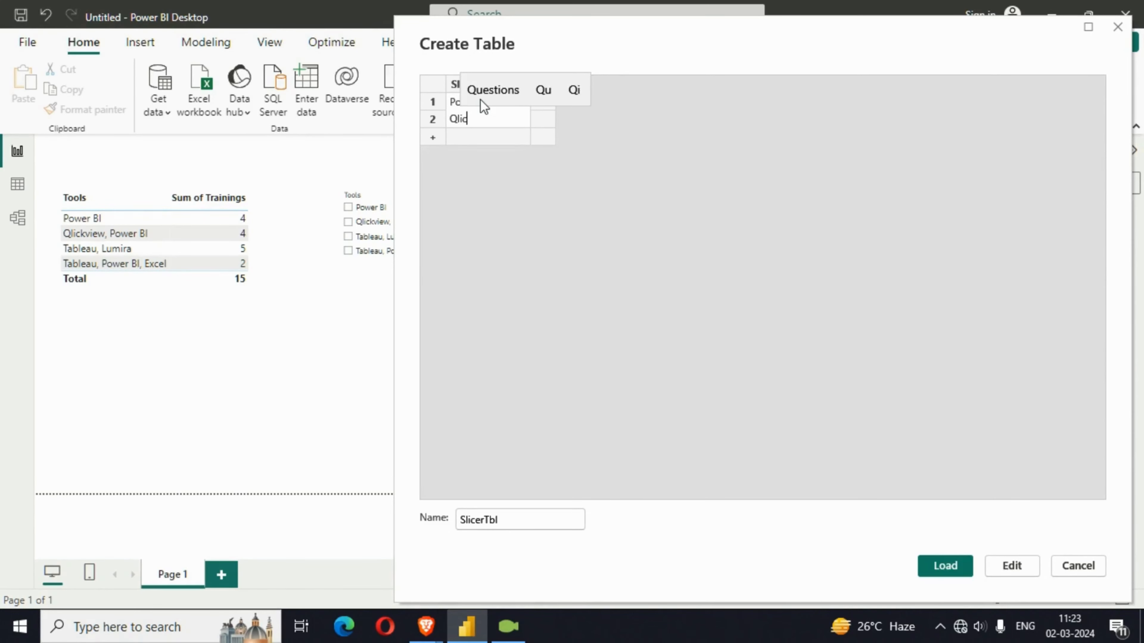
{"action": "type", "text": "kview"}
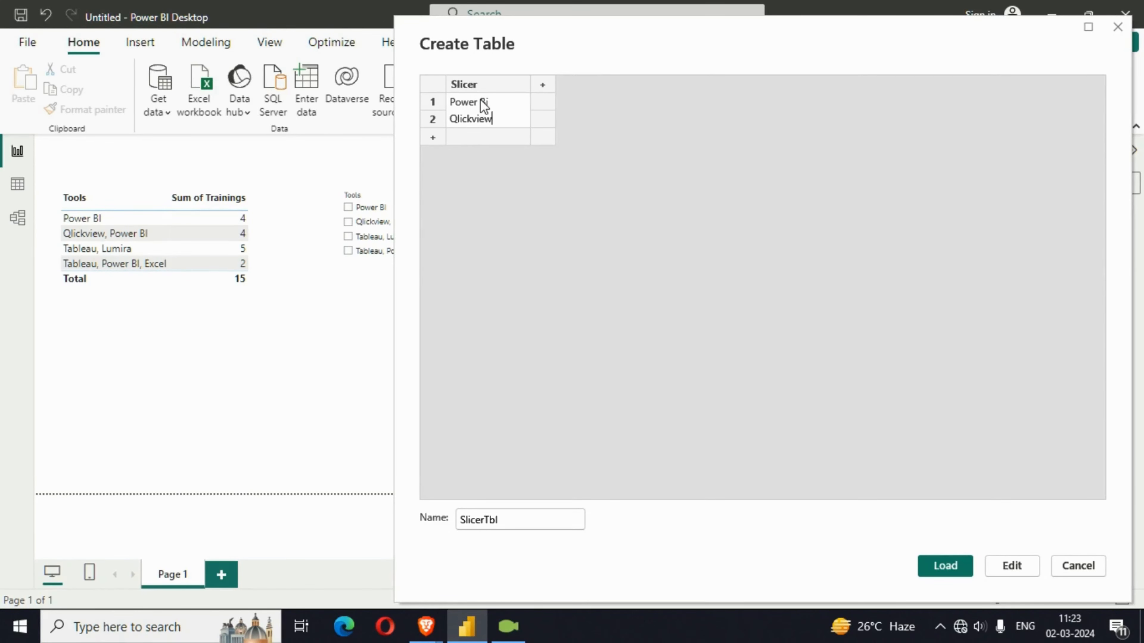
Add Lumira and Tableau as the third and fourth rows of the Slicer column
{"action": "left_click", "coordinate": [475, 136]}
{"action": "type", "text": "Lu"}
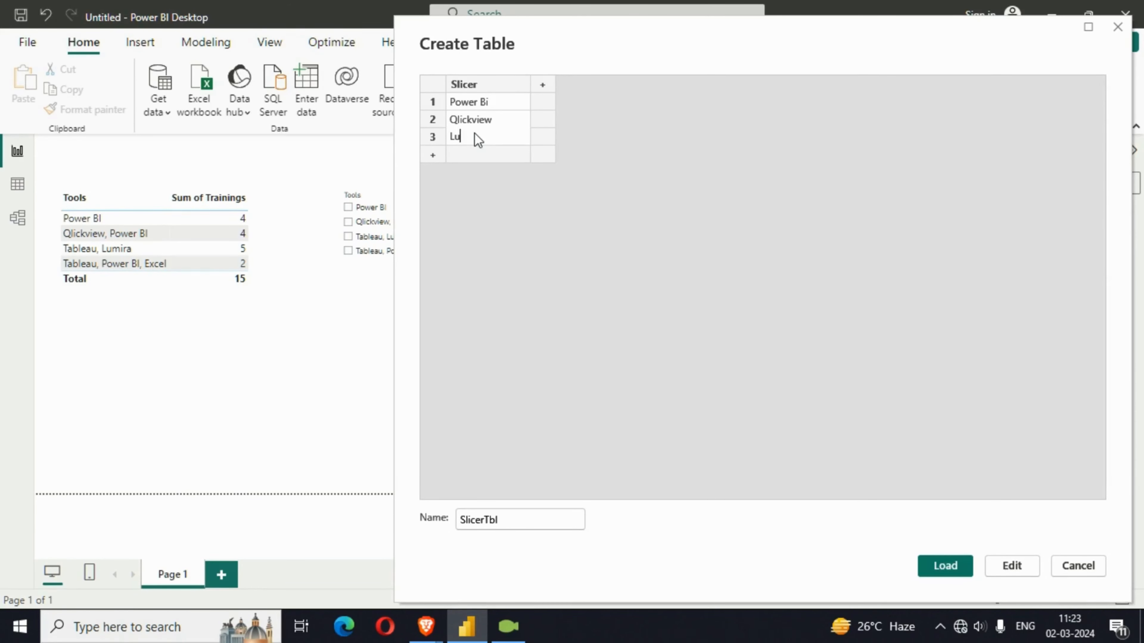
{"action": "type", "text": "min"}
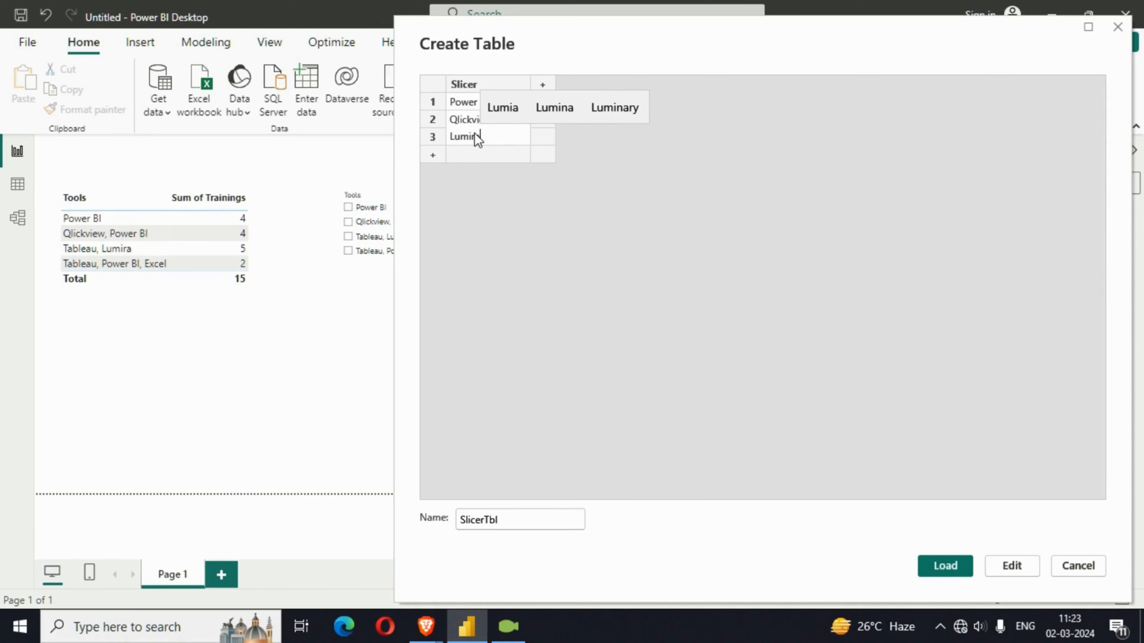
{"action": "key", "text": "BackSpace"}
{"action": "type", "text": "ra"}
{"action": "left_click", "coordinate": [471, 149]}
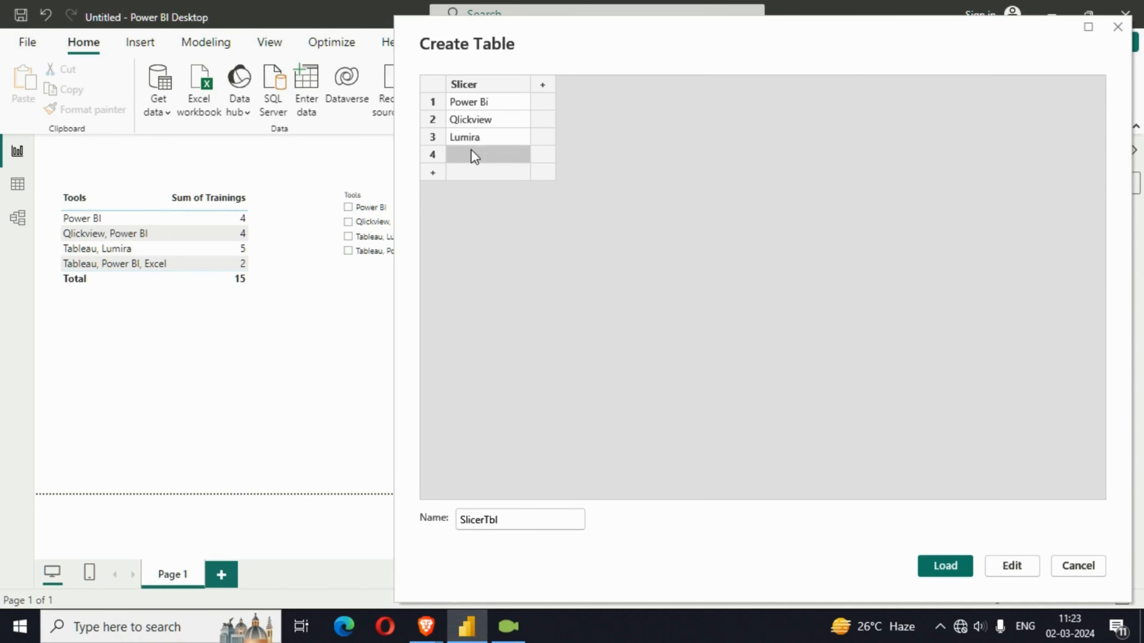
{"action": "type", "text": "Tabl"}
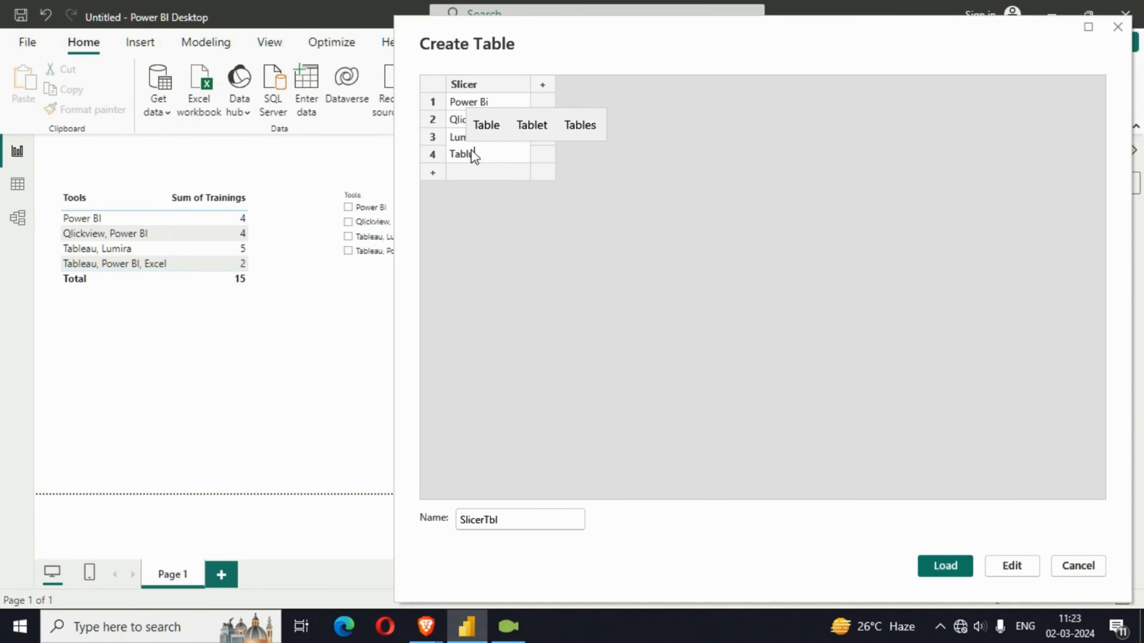
{"action": "type", "text": "uear"}
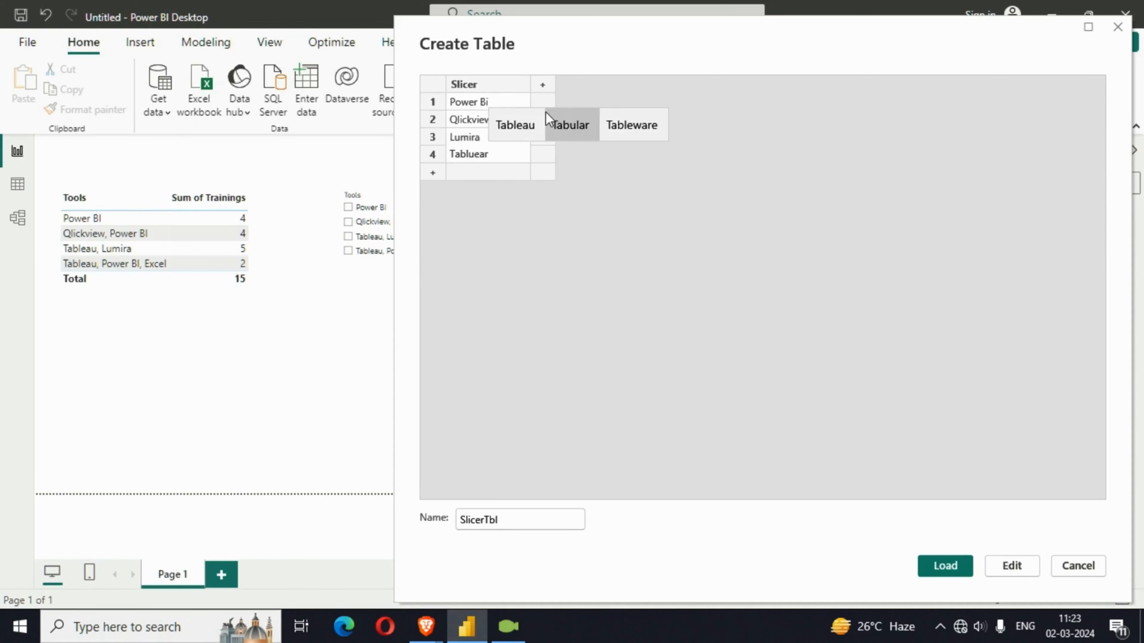
{"action": "left_click", "coordinate": [546, 114]}
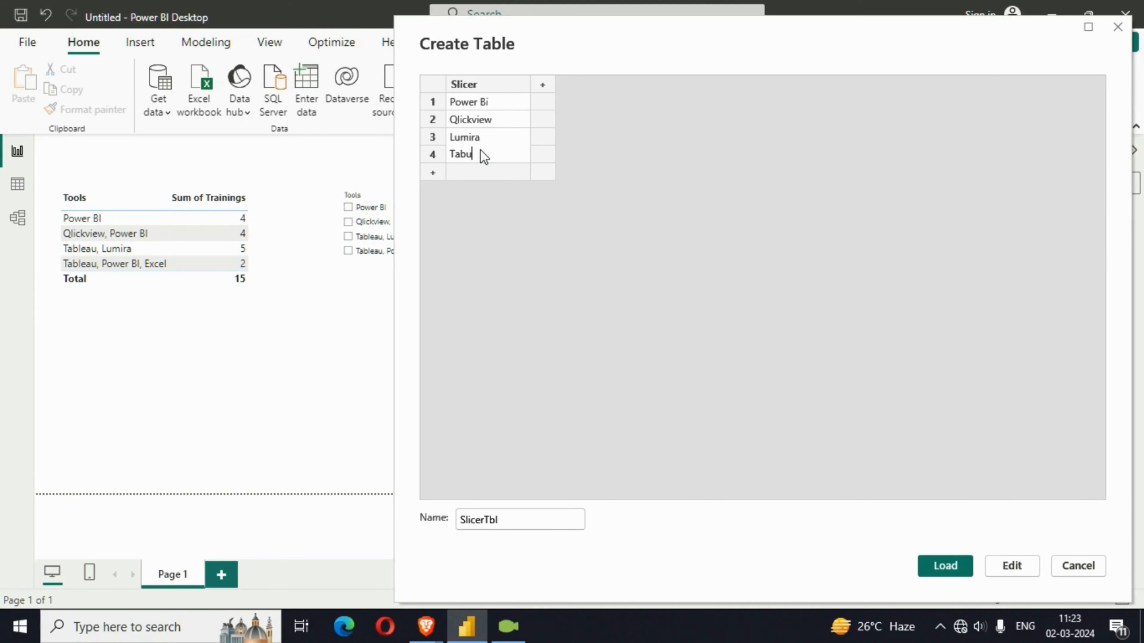
{"action": "type", "text": "lua"}
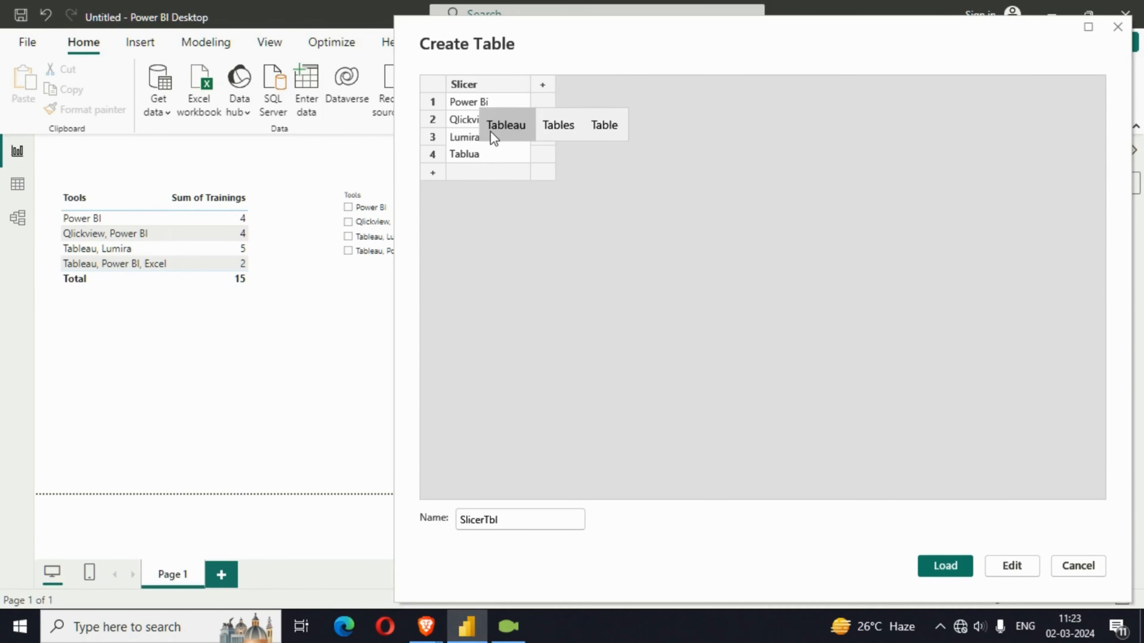
{"action": "left_click", "coordinate": [493, 128]}
Enter Excel as the fifth row and load SlicerTbl into the report
{"action": "left_click", "coordinate": [479, 177]}
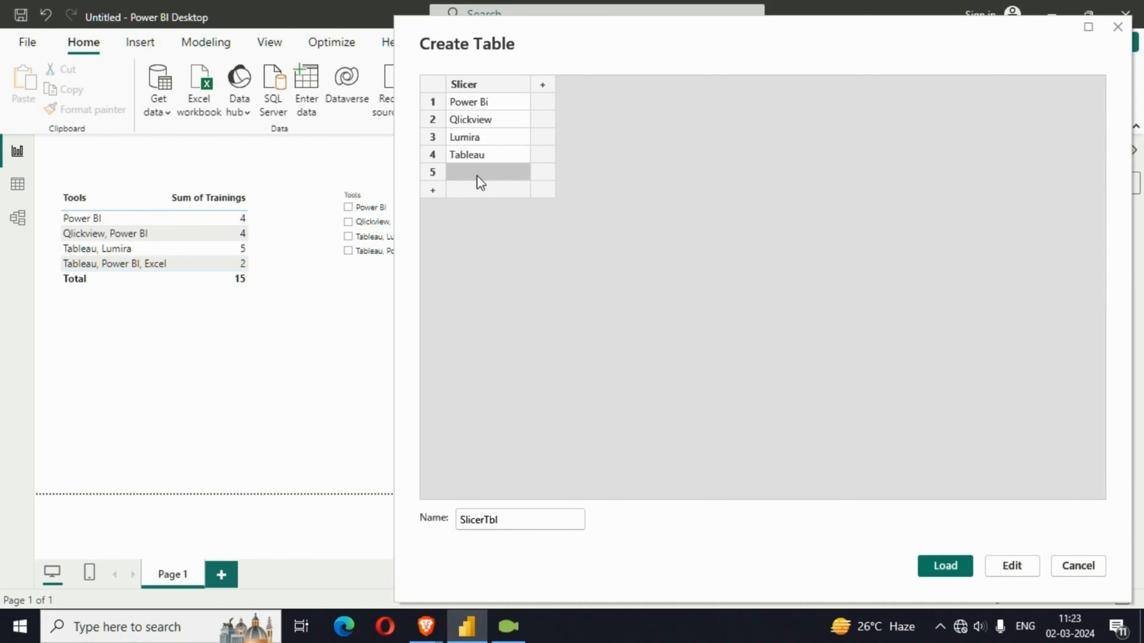
{"action": "type", "text": "Excel"}
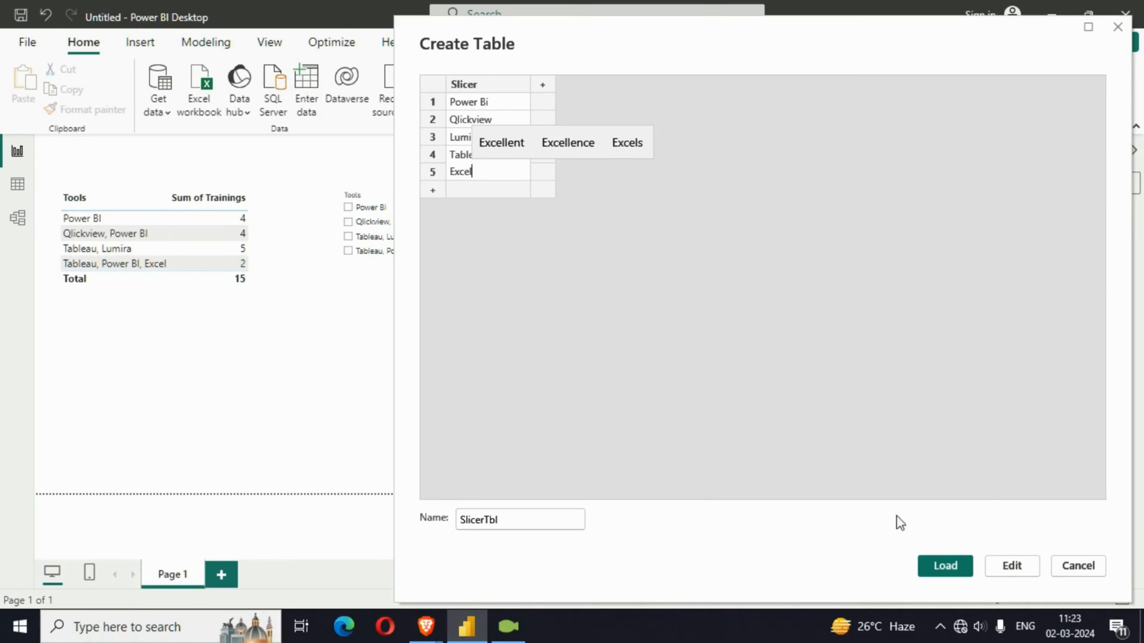
{"action": "left_click", "coordinate": [934, 569]}
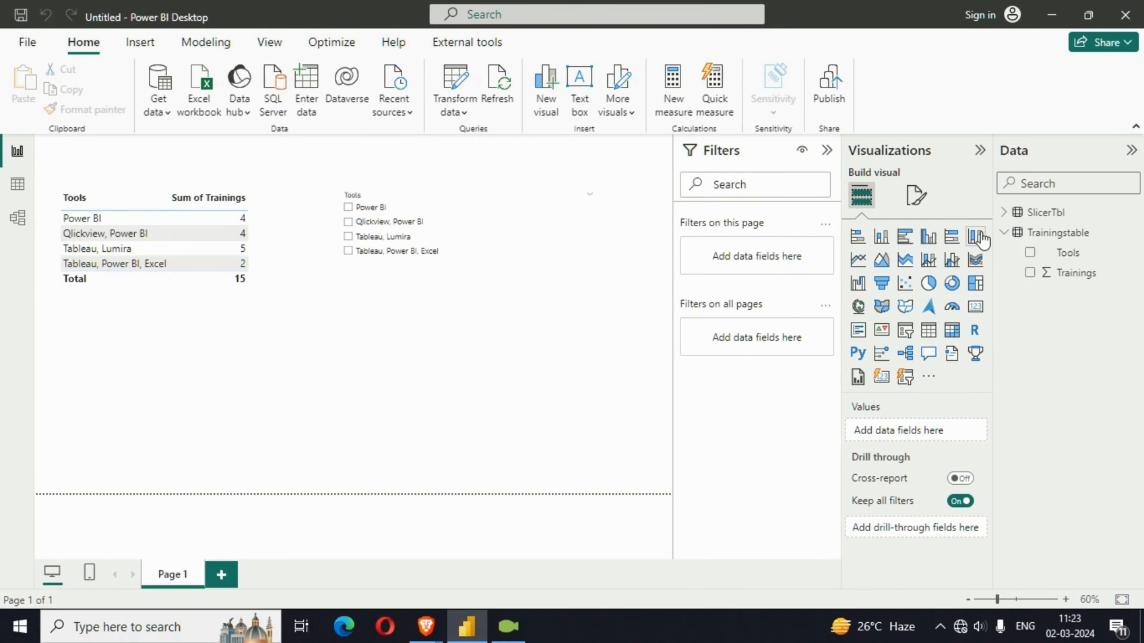
Add a slicer for the Slicer field of SlicerTbl and place it below the existing visuals
{"action": "left_click", "coordinate": [1004, 212]}
{"action": "left_click", "coordinate": [1031, 239]}
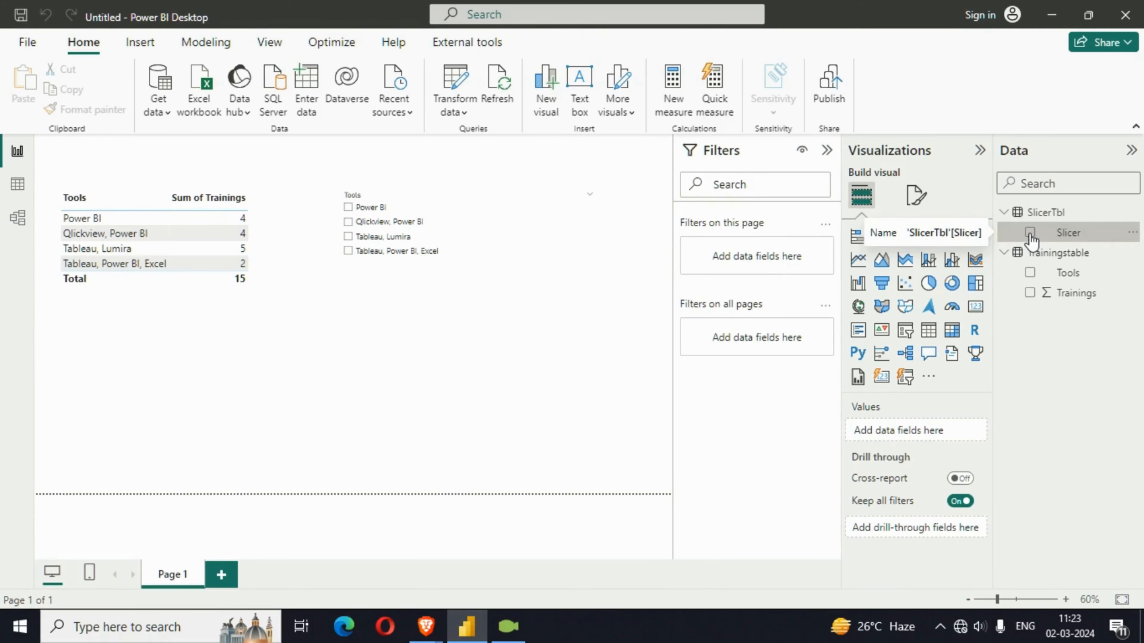
{"action": "left_click", "coordinate": [905, 330]}
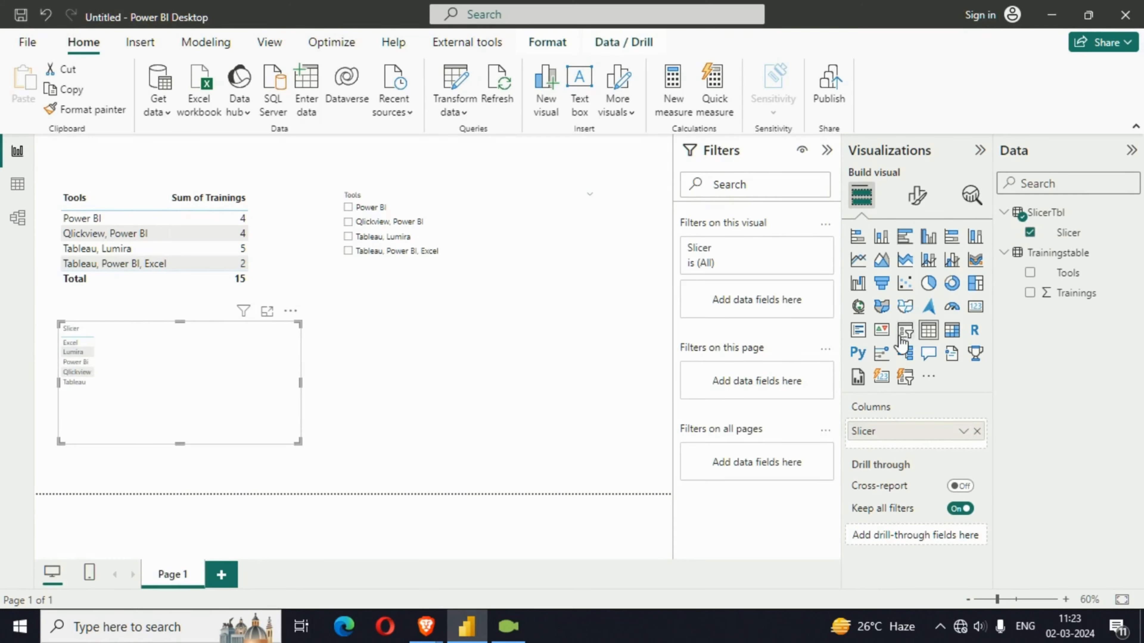
{"action": "left_click_drag", "start_coordinate": [235, 401], "coordinate": [383, 421]}
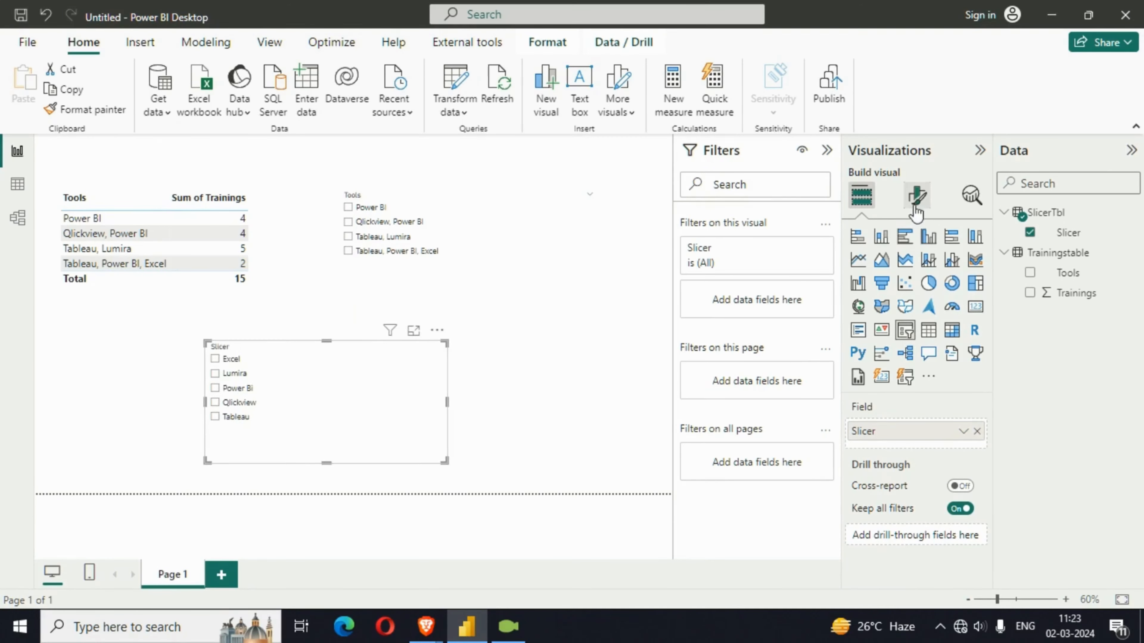
Change the new slicer's style from a vertical list to Tile
{"action": "left_click", "coordinate": [917, 195]}
{"action": "left_click", "coordinate": [887, 317]}
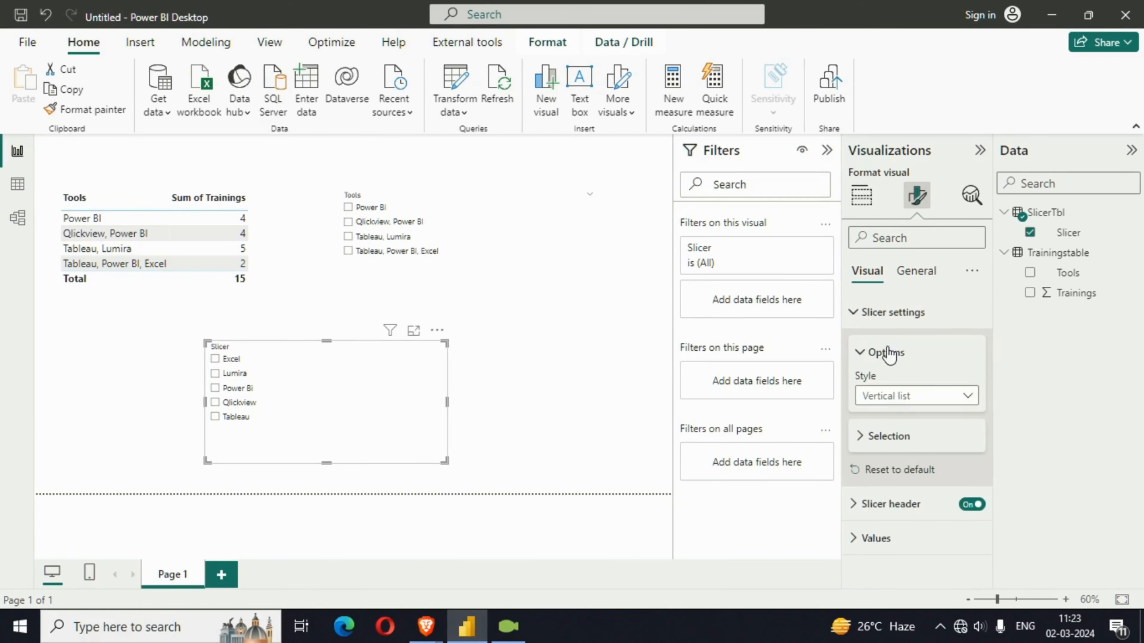
{"action": "left_click", "coordinate": [881, 398]}
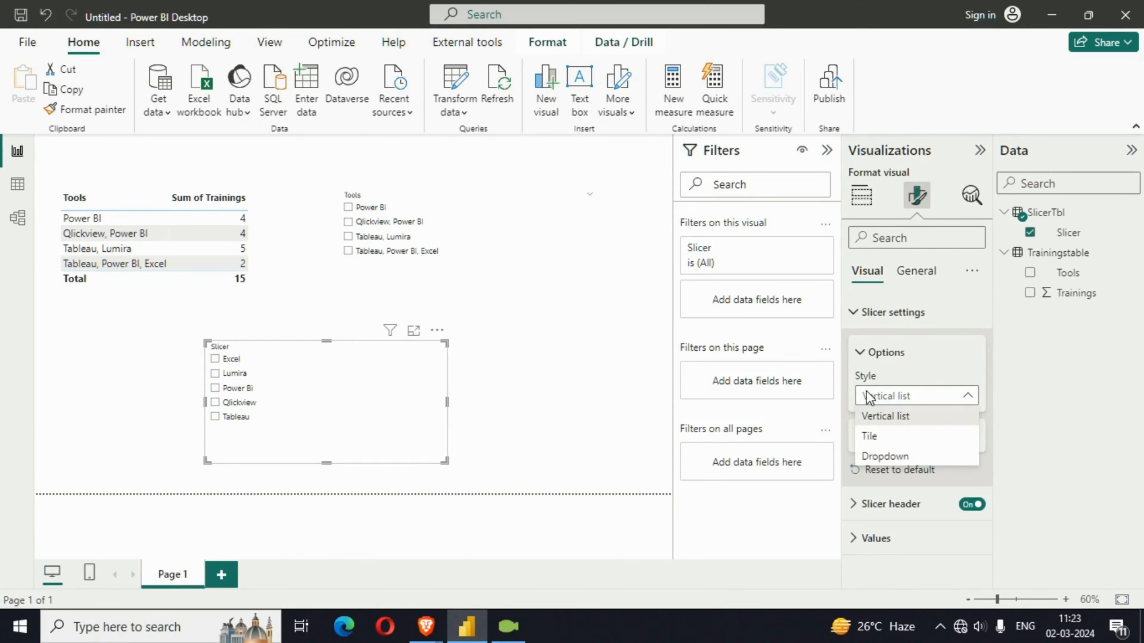
{"action": "left_click", "coordinate": [898, 431]}
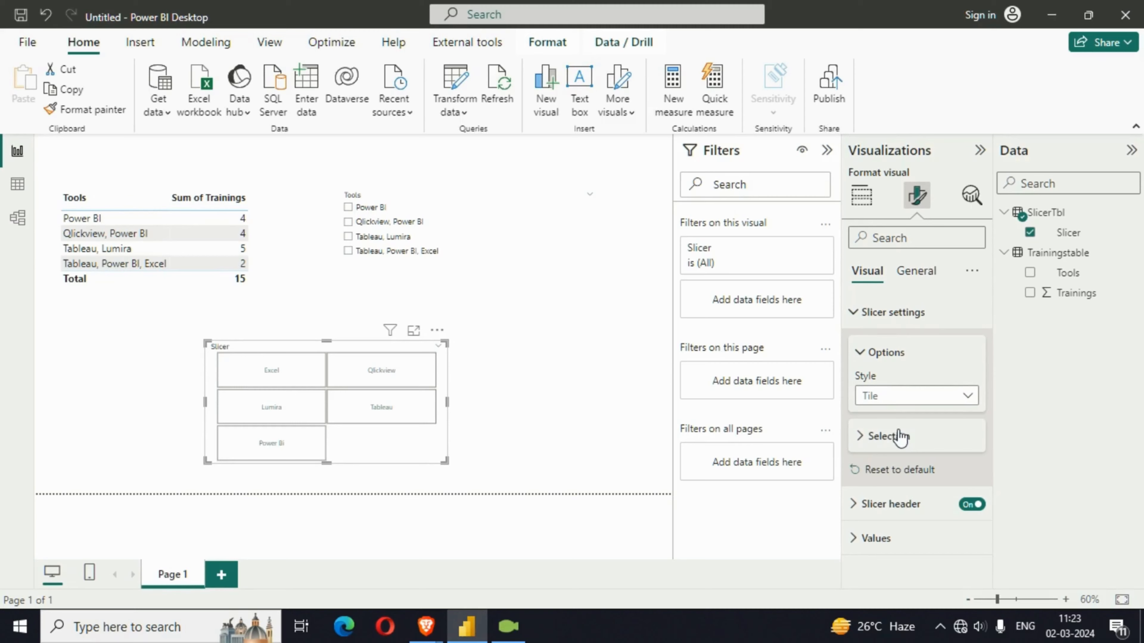
Set the slicer values' font size to 15 and make them bold
{"action": "left_click", "coordinate": [877, 538]}
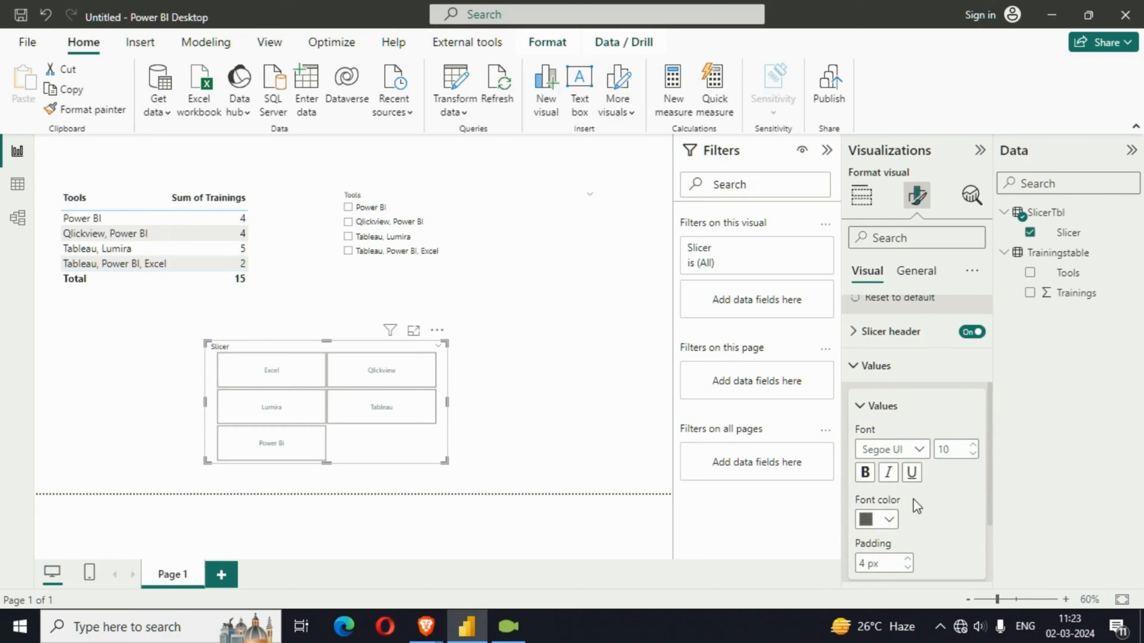
{"action": "left_click", "coordinate": [975, 446]}
{"action": "left_click", "coordinate": [975, 446]}
{"action": "left_click", "coordinate": [975, 445]}
{"action": "left_click", "coordinate": [975, 446]}
{"action": "left_click", "coordinate": [975, 445]}
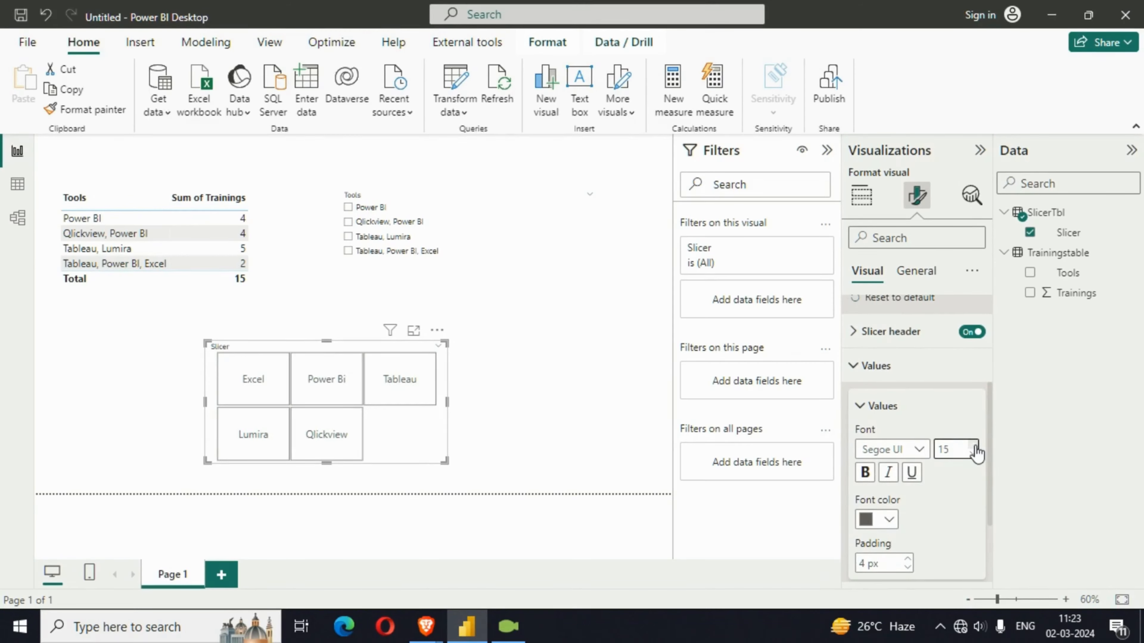
{"action": "left_click", "coordinate": [864, 472]}
Fill the slicer tiles with a light grey background, and widen the slicer to the page's right edge
{"action": "scroll", "coordinate": [898, 505], "scroll_direction": "down", "scroll_amount": 3}
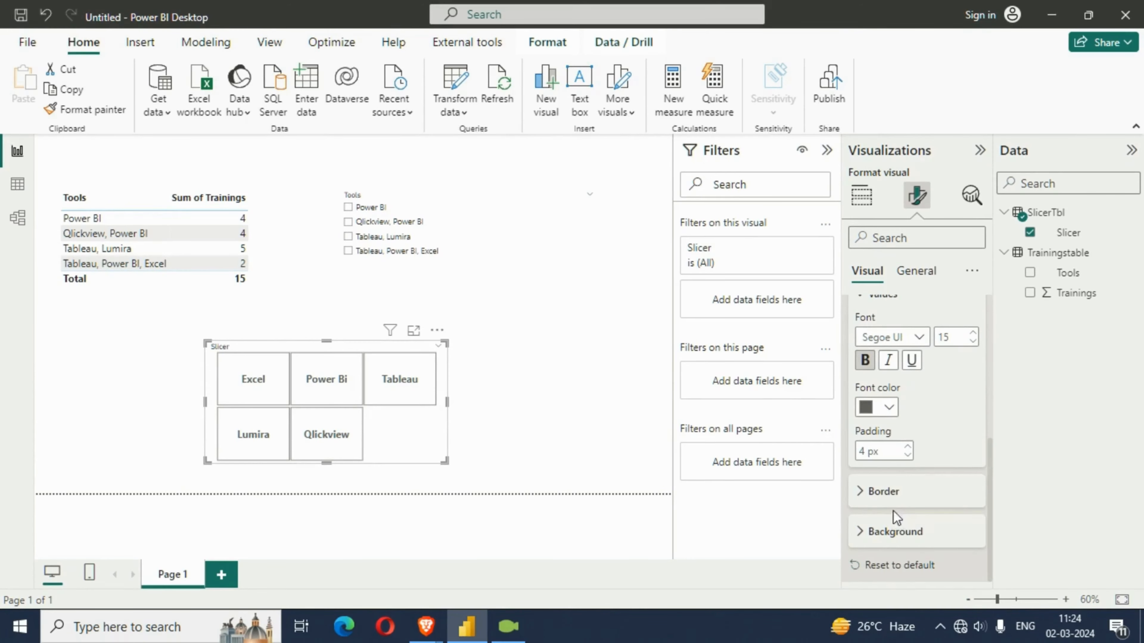
{"action": "left_click", "coordinate": [883, 532]}
{"action": "left_click", "coordinate": [885, 532]}
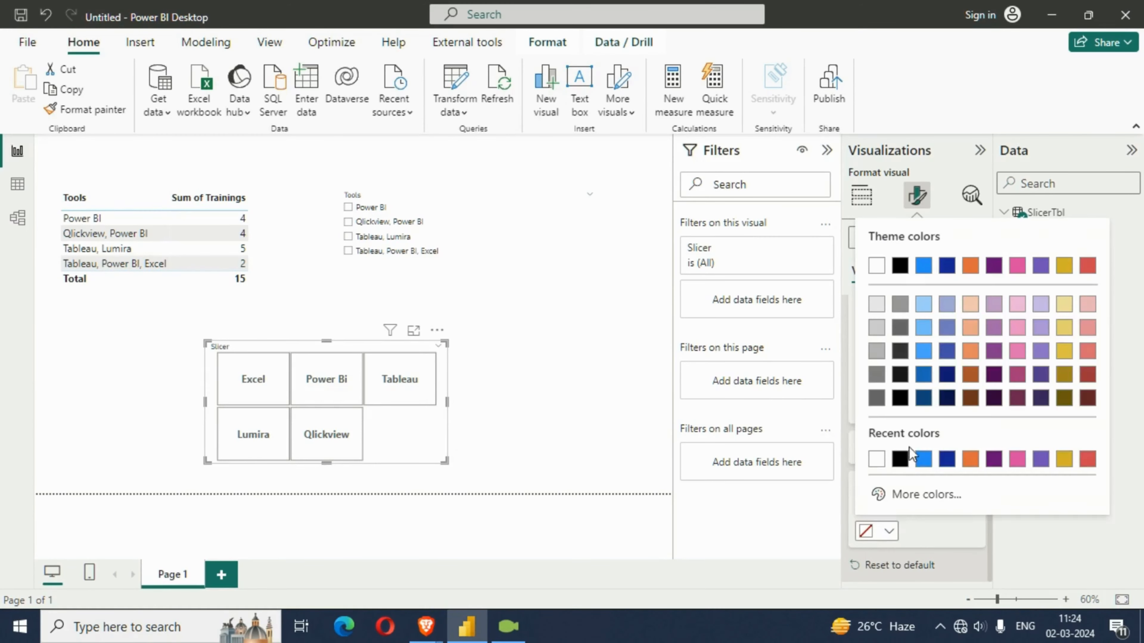
{"action": "left_click", "coordinate": [876, 305]}
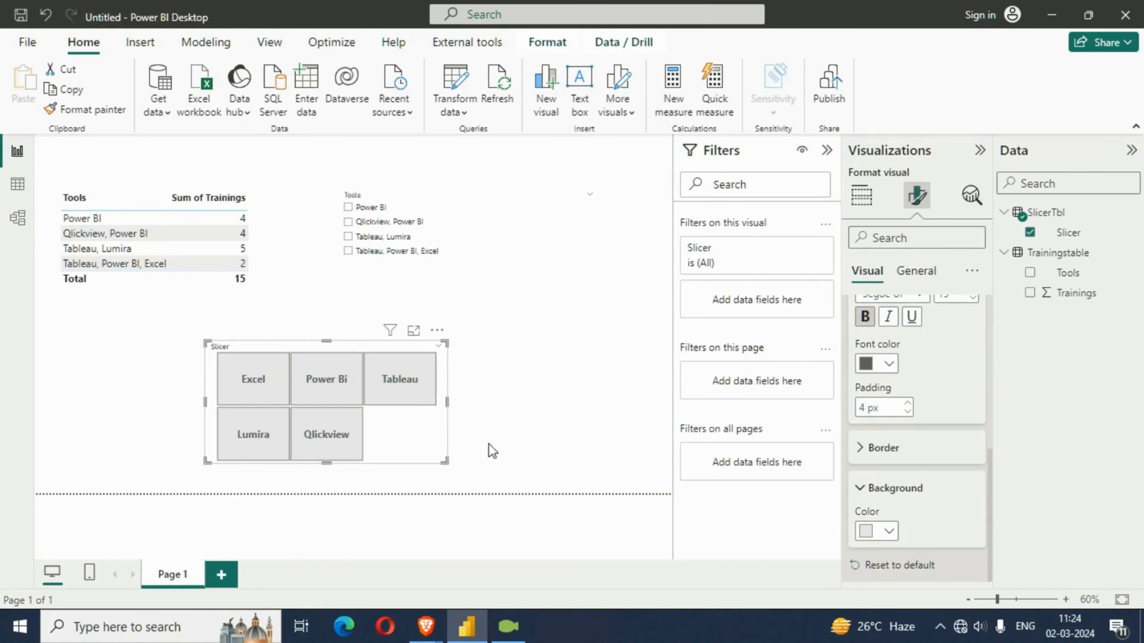
{"action": "left_click_drag", "start_coordinate": [445, 461], "coordinate": [623, 422]}
Remove the Tools slicer from the page and move the tile slicer up beside the table
{"action": "left_click", "coordinate": [444, 235]}
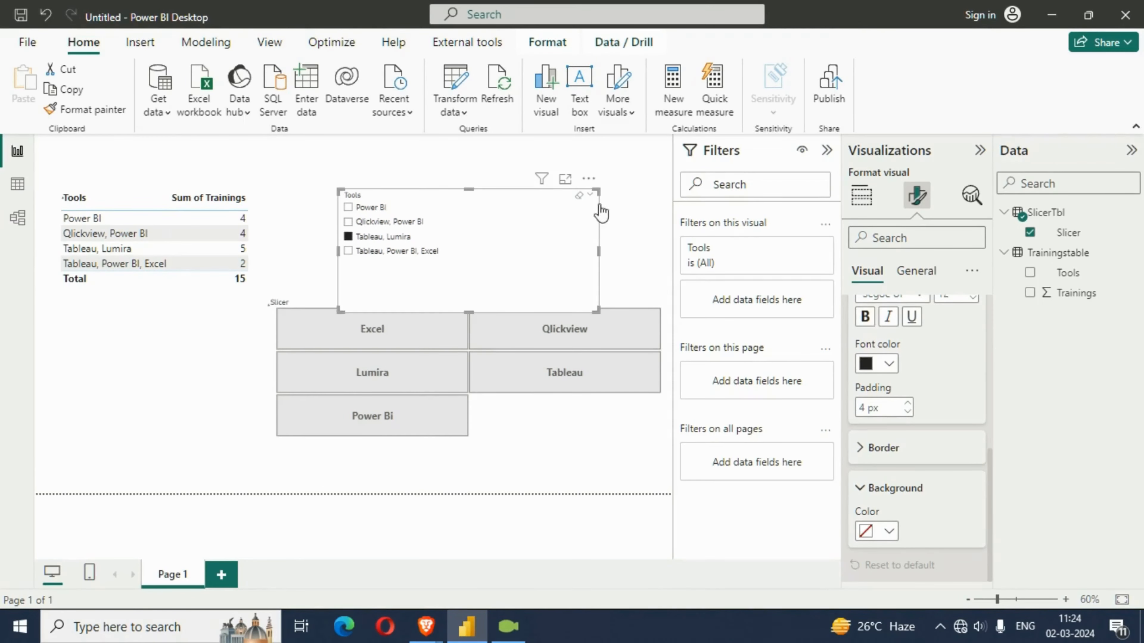
{"action": "left_click", "coordinate": [588, 178]}
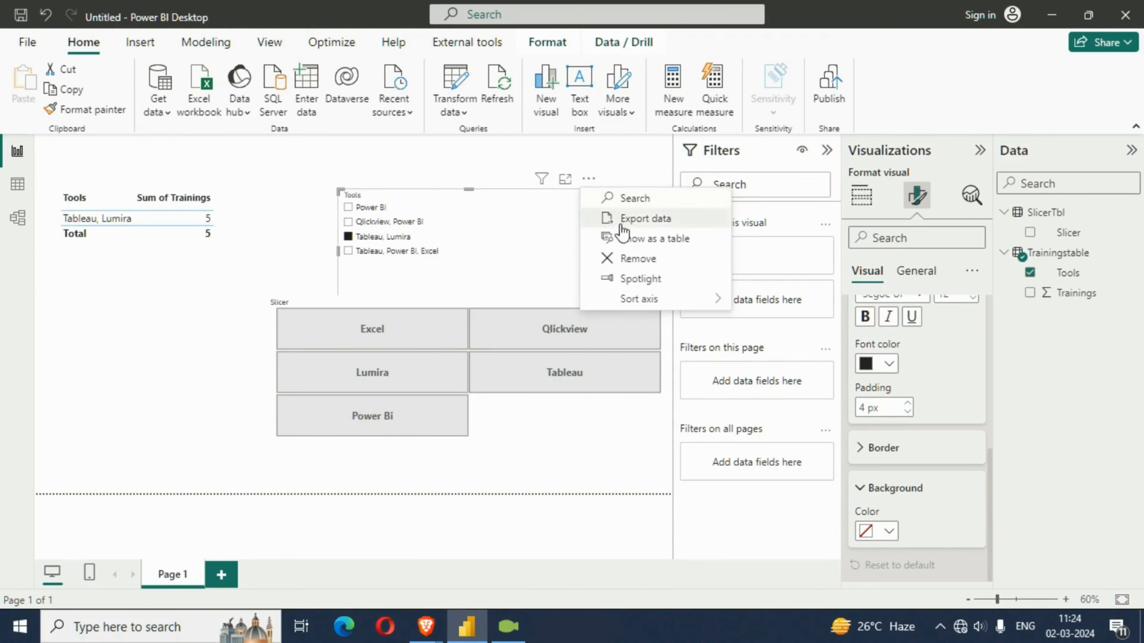
{"action": "left_click", "coordinate": [666, 267]}
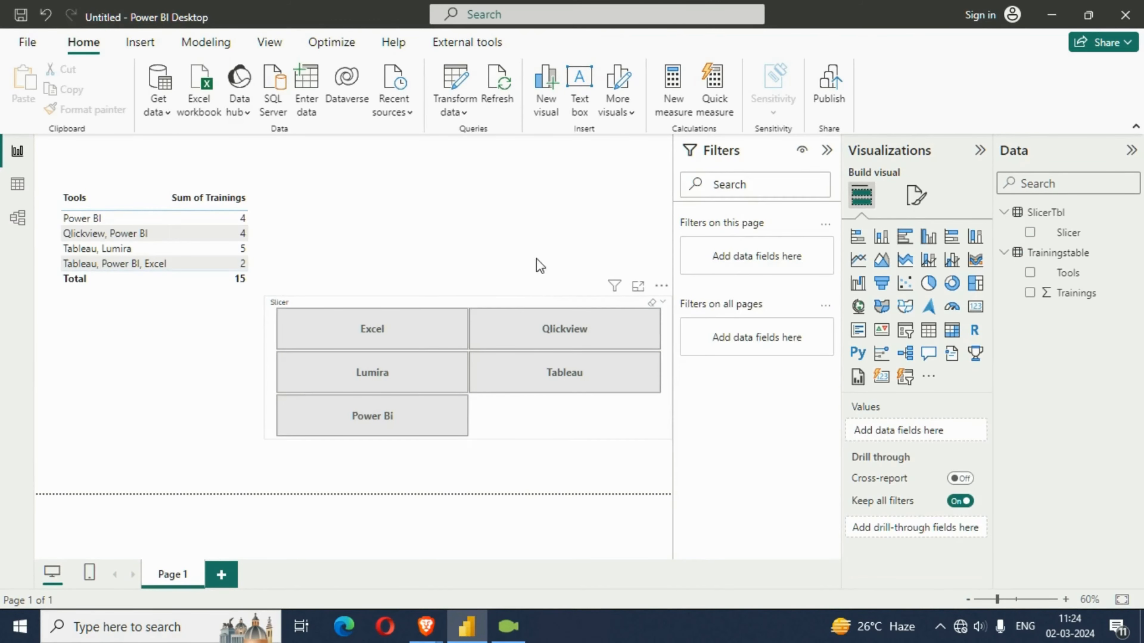
{"action": "left_click_drag", "start_coordinate": [538, 431], "coordinate": [588, 296]}
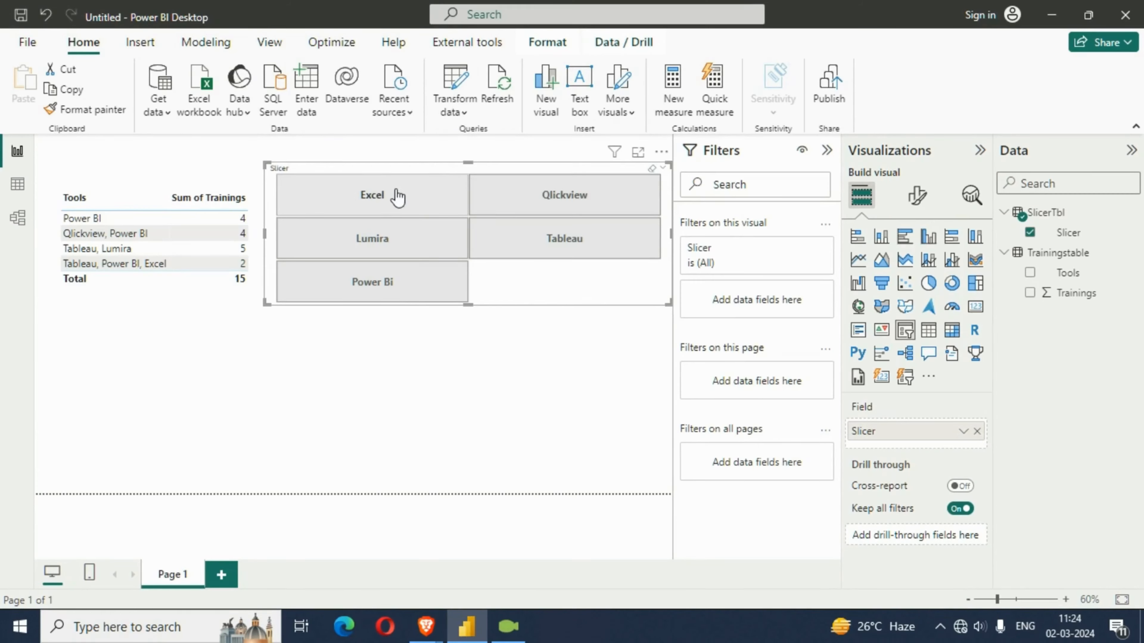
Select Excel in the tile slicer to test it, and move the table left to the page's edge, clear of the slicer
{"action": "left_click", "coordinate": [385, 207]}
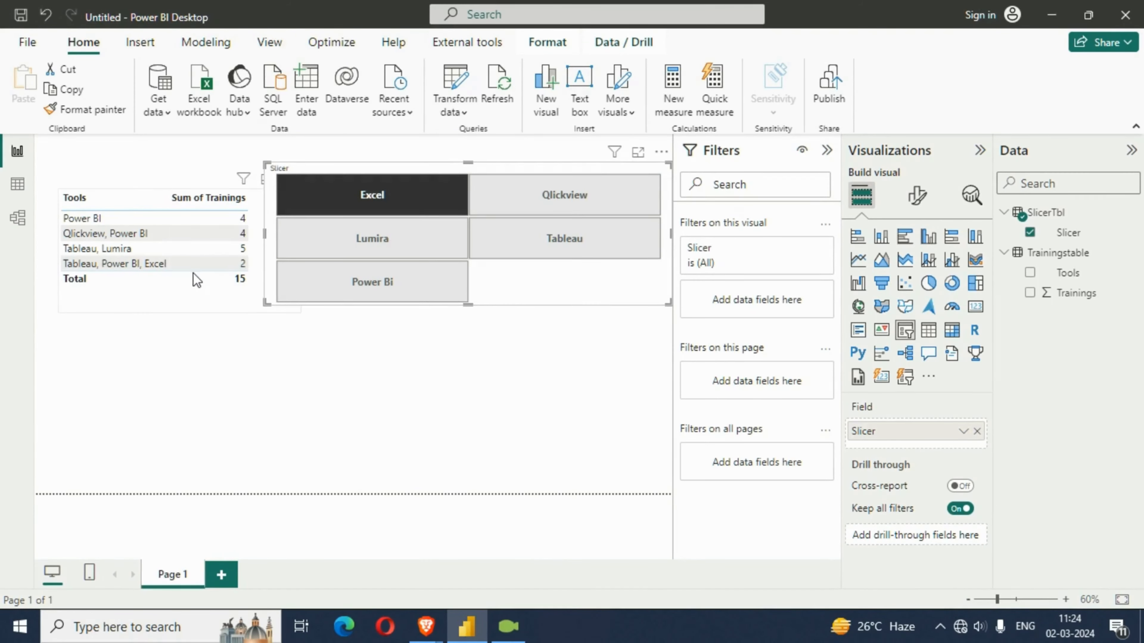
{"action": "left_click", "coordinate": [189, 297]}
{"action": "left_click", "coordinate": [163, 301]}
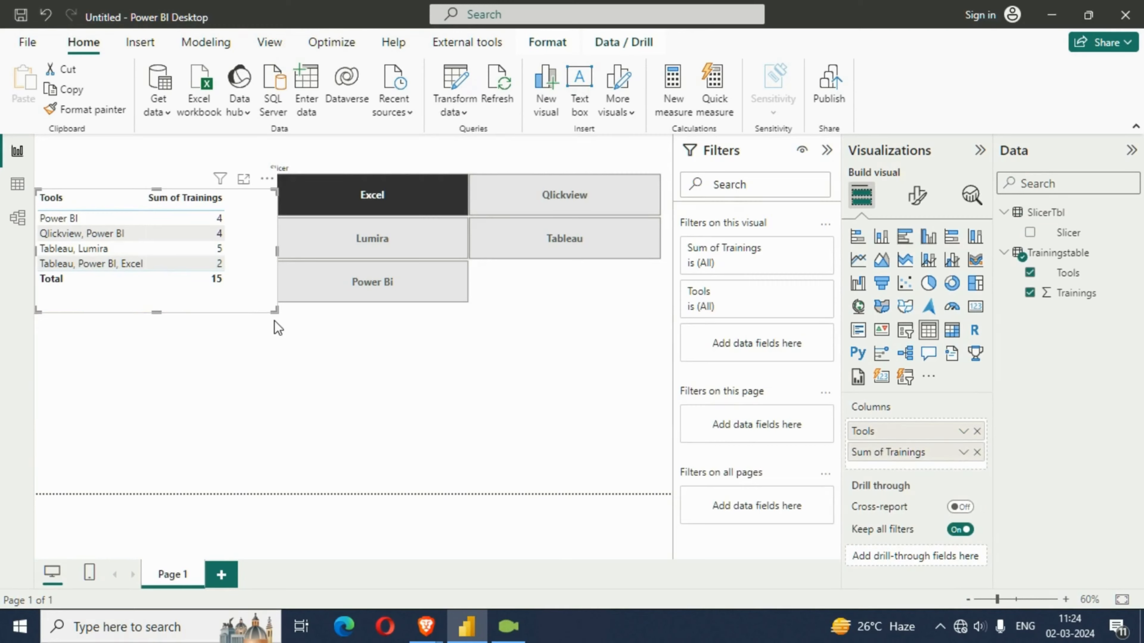
Make the table visual narrower and taller, and shift it slightly up and away from the page's edge, level with the tile slicer
{"action": "left_click_drag", "start_coordinate": [272, 314], "coordinate": [248, 350]}
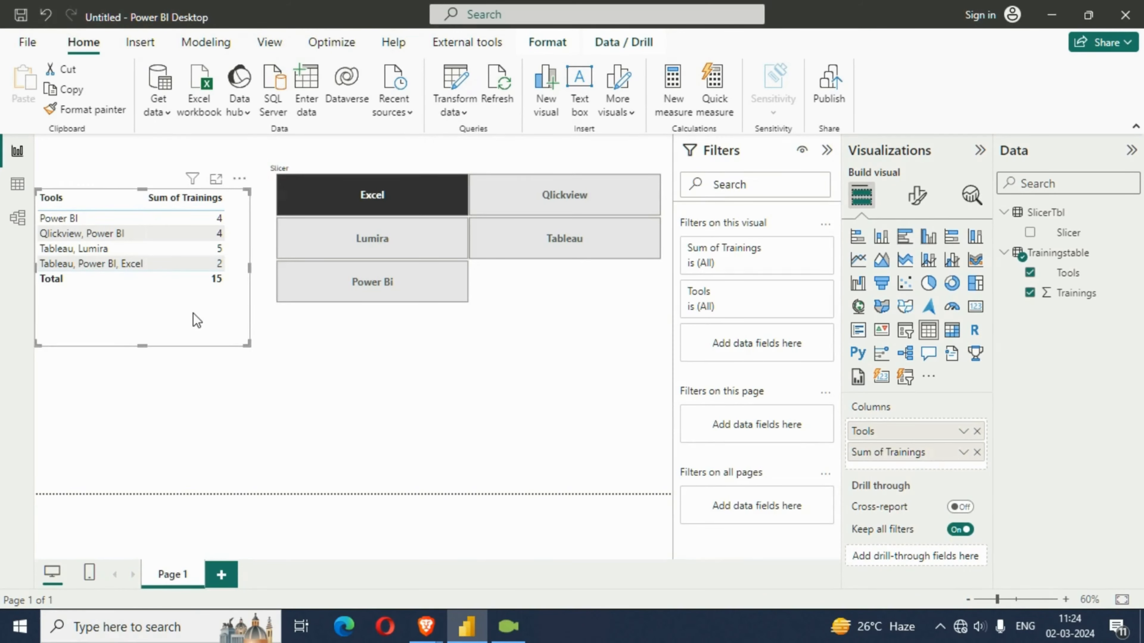
{"action": "left_click_drag", "start_coordinate": [195, 319], "coordinate": [205, 303]}
{"action": "left_click", "coordinate": [447, 356]}
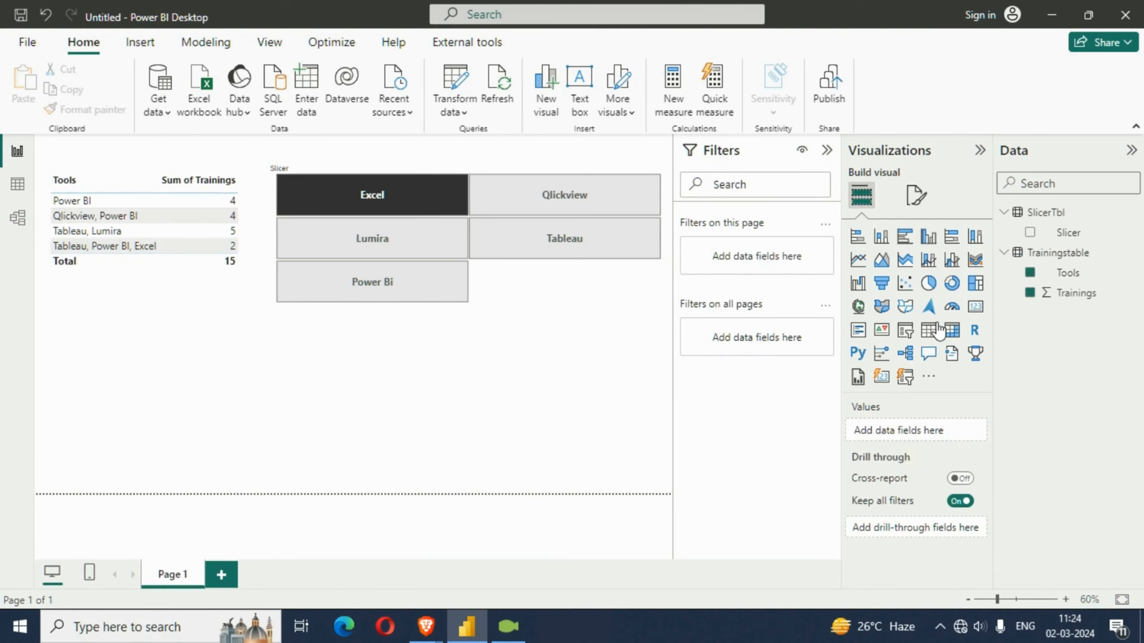
Create a new measure in SlicerTbl and name it Filter, with the formula editor expanded
{"action": "right_click", "coordinate": [1050, 221]}
{"action": "left_click", "coordinate": [994, 243]}
{"action": "left_click", "coordinate": [827, 149]}
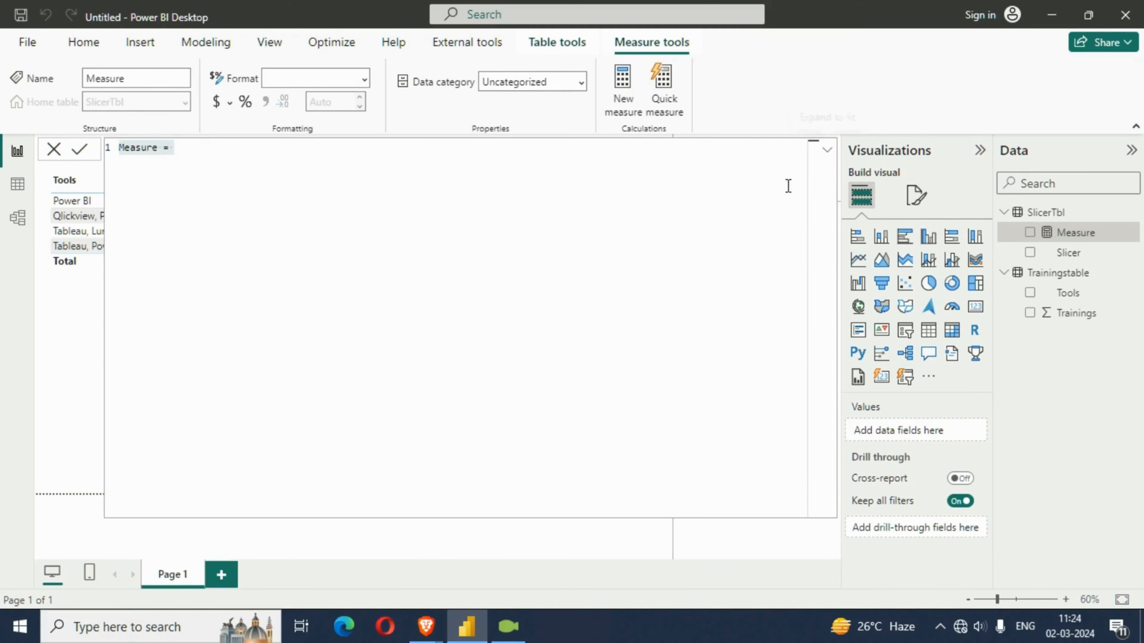
{"action": "key", "text": "ctrl+a"}
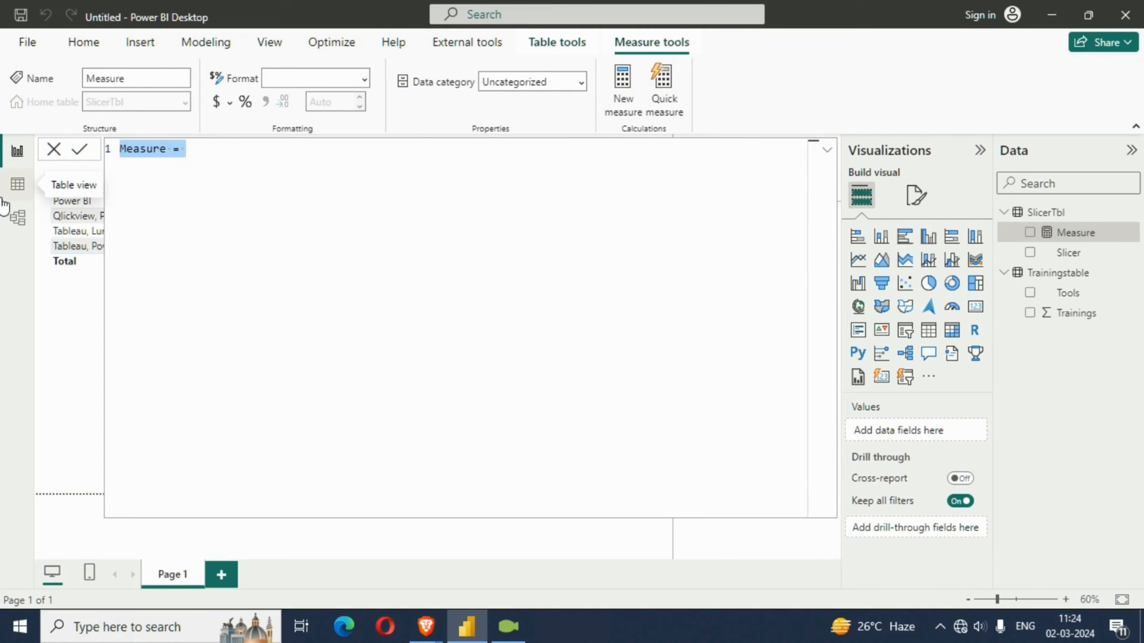
{"action": "type", "text": "Fil"}
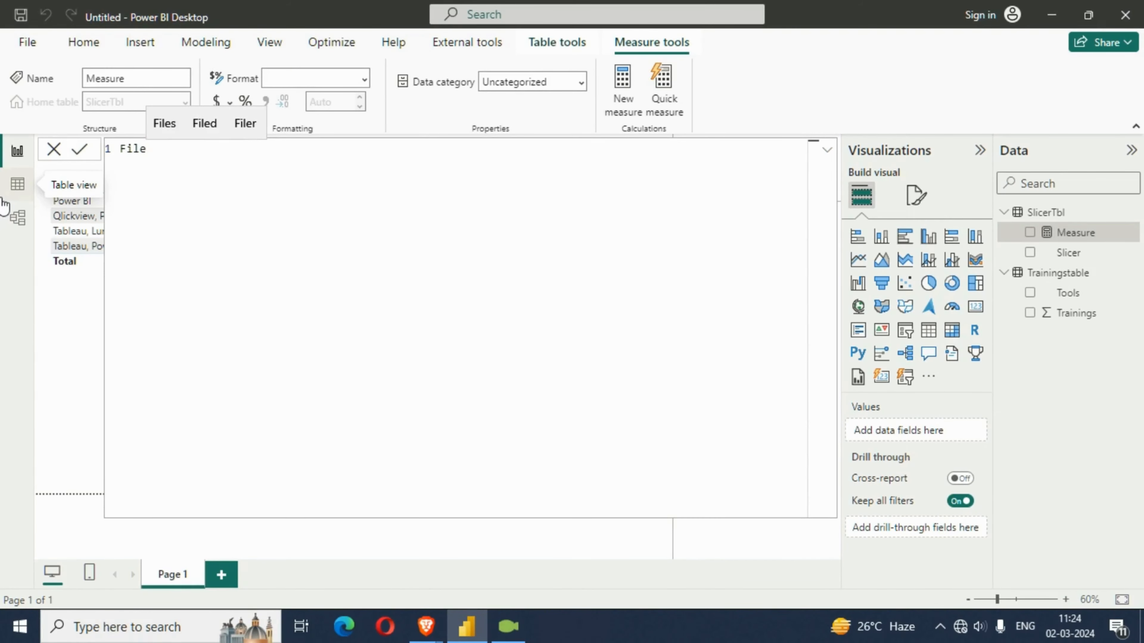
{"action": "type", "text": "ter ="}
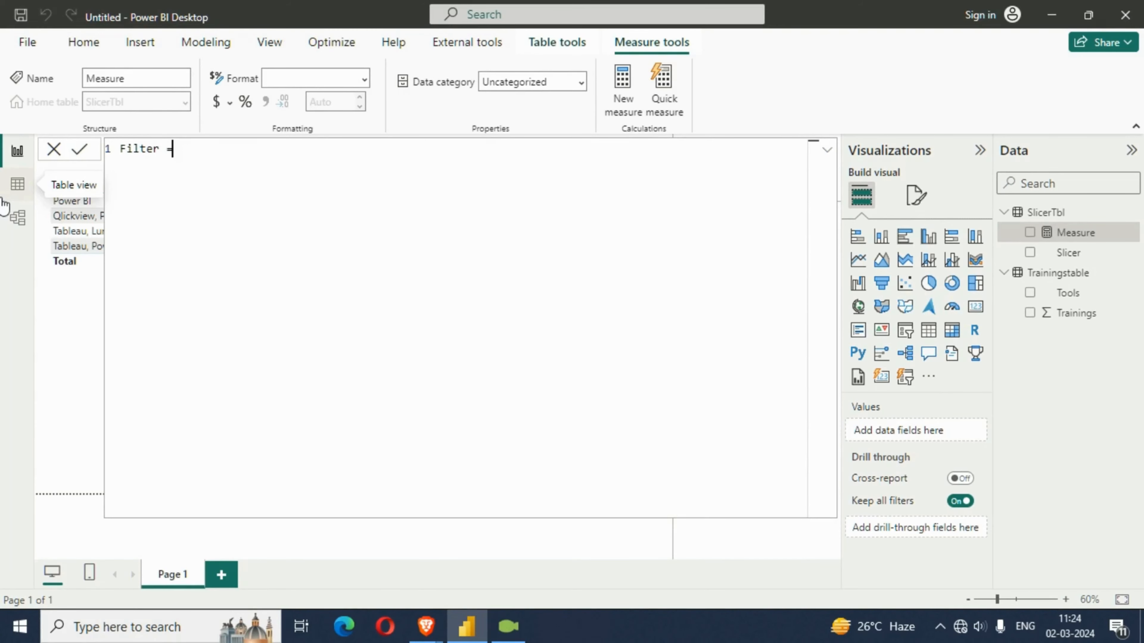
Begin the Filter formula on a second line with IF(SUMX(SlicerTbl,SEARCH( as the opening of the logical test
{"action": "key", "text": "shift+Return"}
{"action": "type", "text": "IF("}
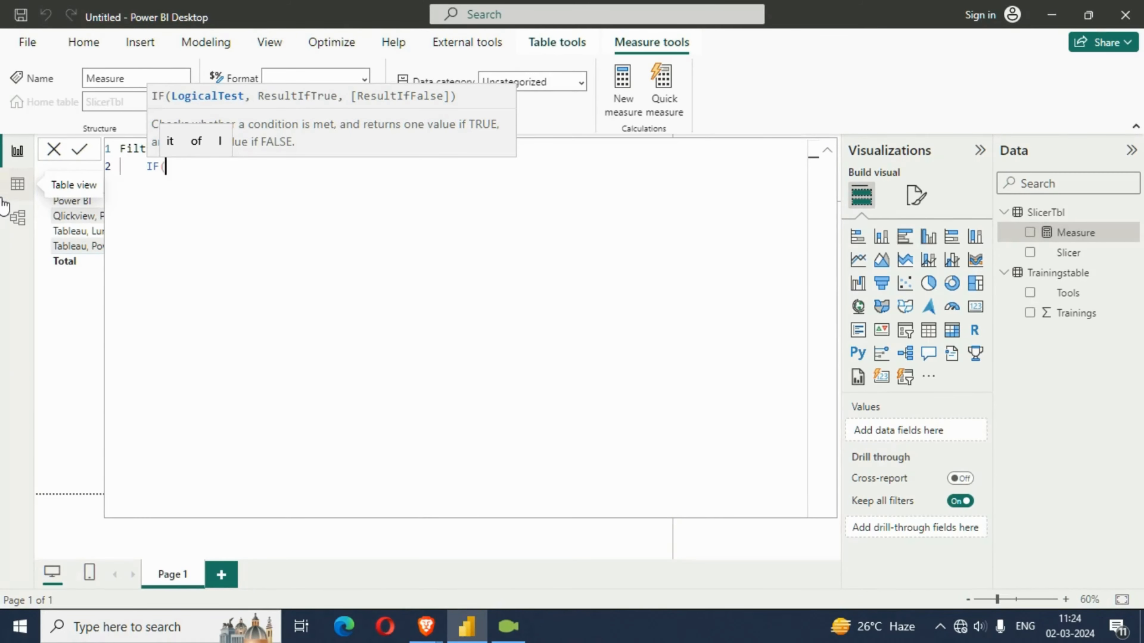
{"action": "type", "text": "sumx"}
{"action": "key", "text": "Tab"}
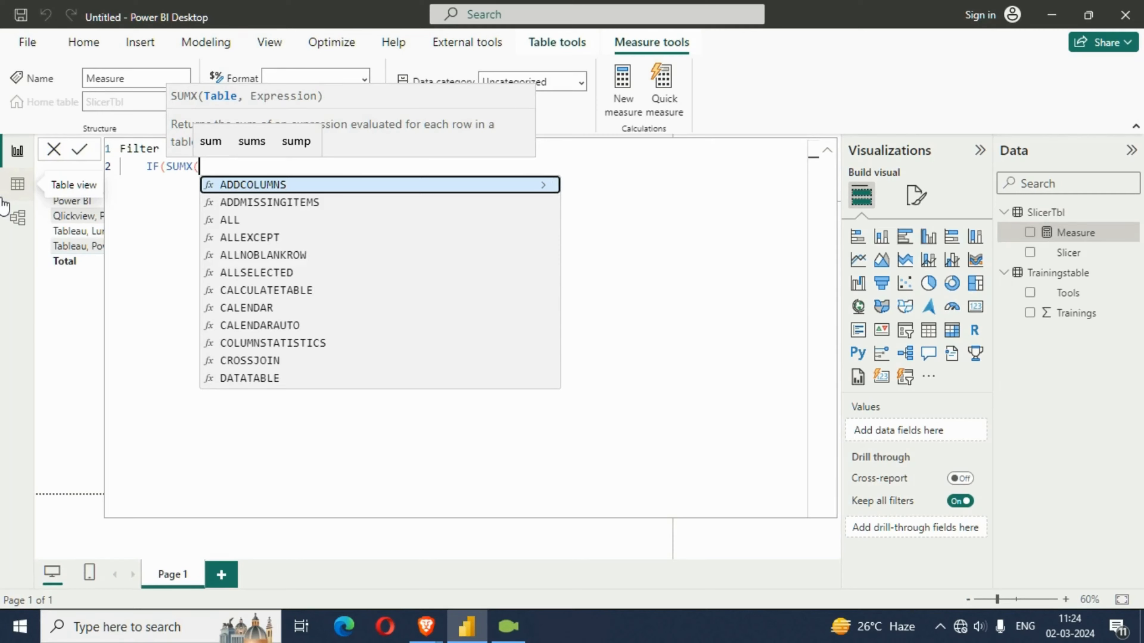
{"action": "type", "text": "sli"}
{"action": "key", "text": "Tab"}
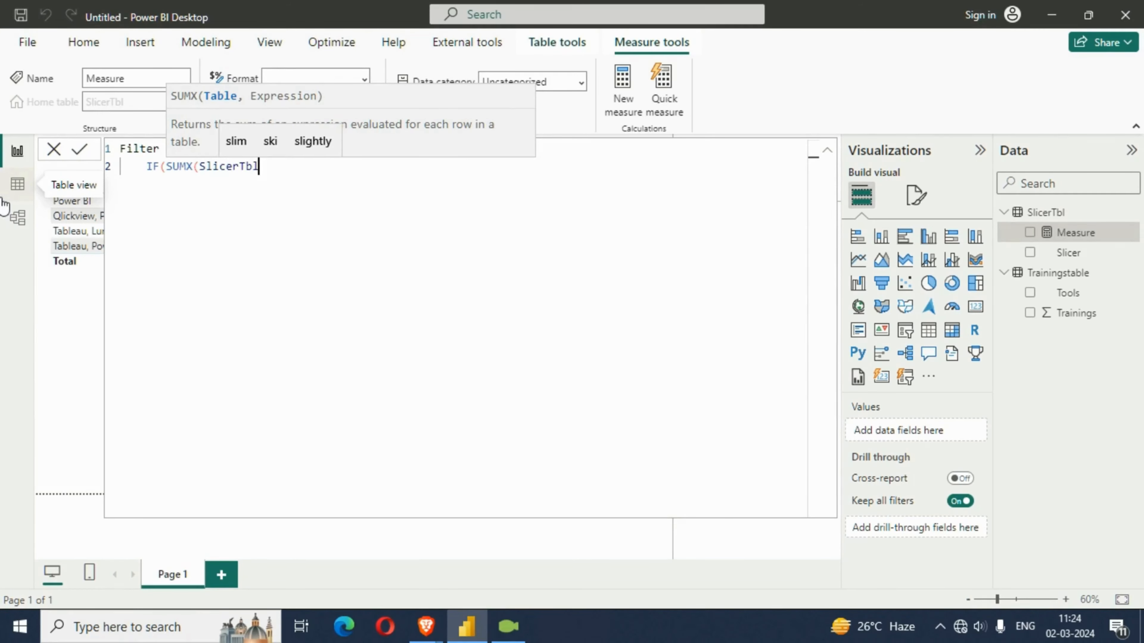
{"action": "type", "text": ","}
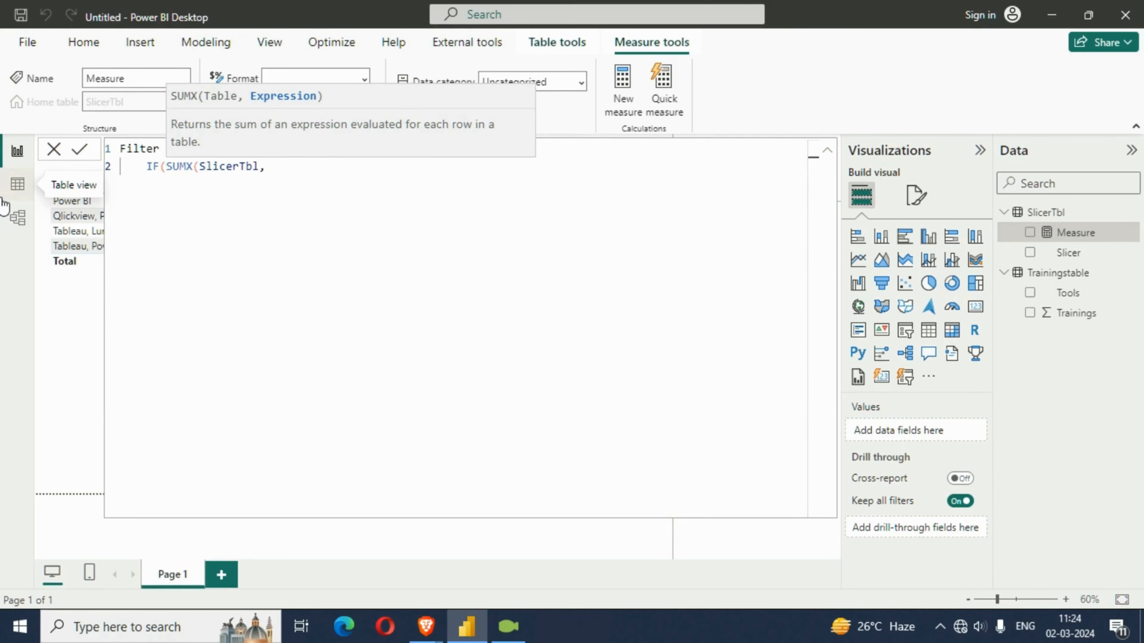
{"action": "type", "text": "sear"}
{"action": "key", "text": "Tab"}
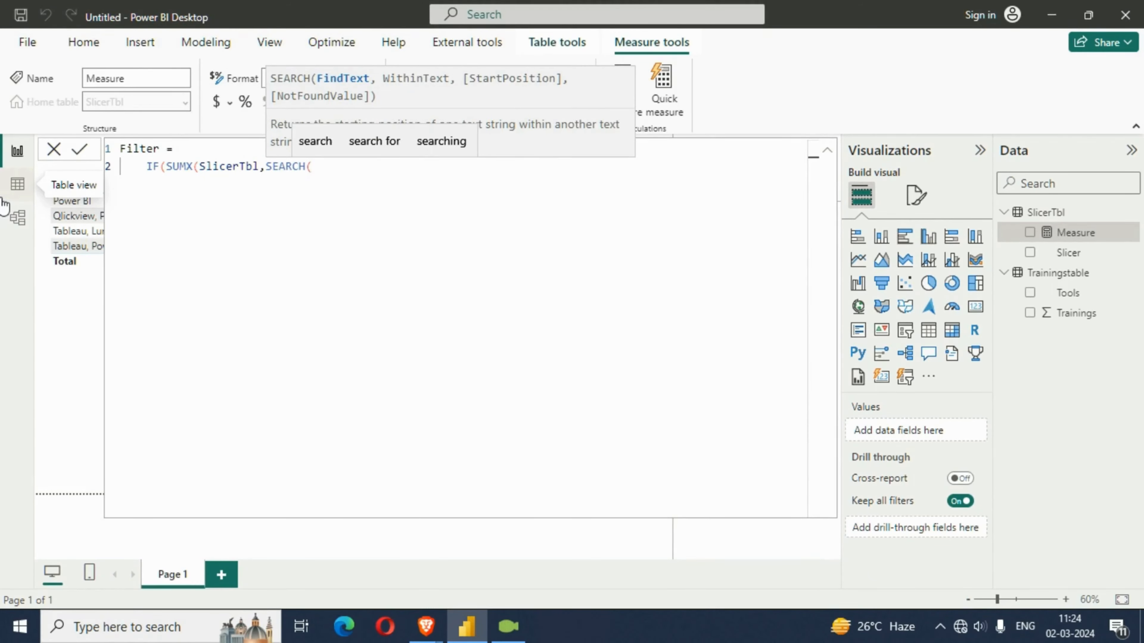
Complete the SEARCH arguments with SlicerTbl[Slicer], MAX(Trainingstable[Tools]), an empty start position and 0 as the not-found value, and close SUMX
{"action": "type", "text": "sli"}
{"action": "key", "text": "Down"}
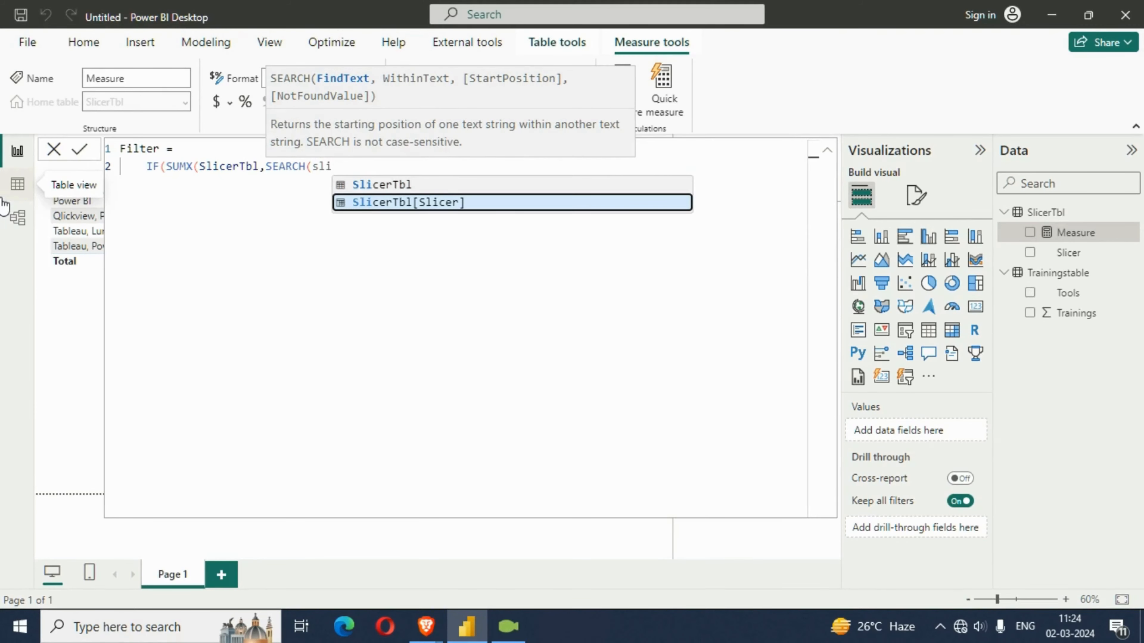
{"action": "key", "text": "Tab"}
{"action": "type", "text": ","}
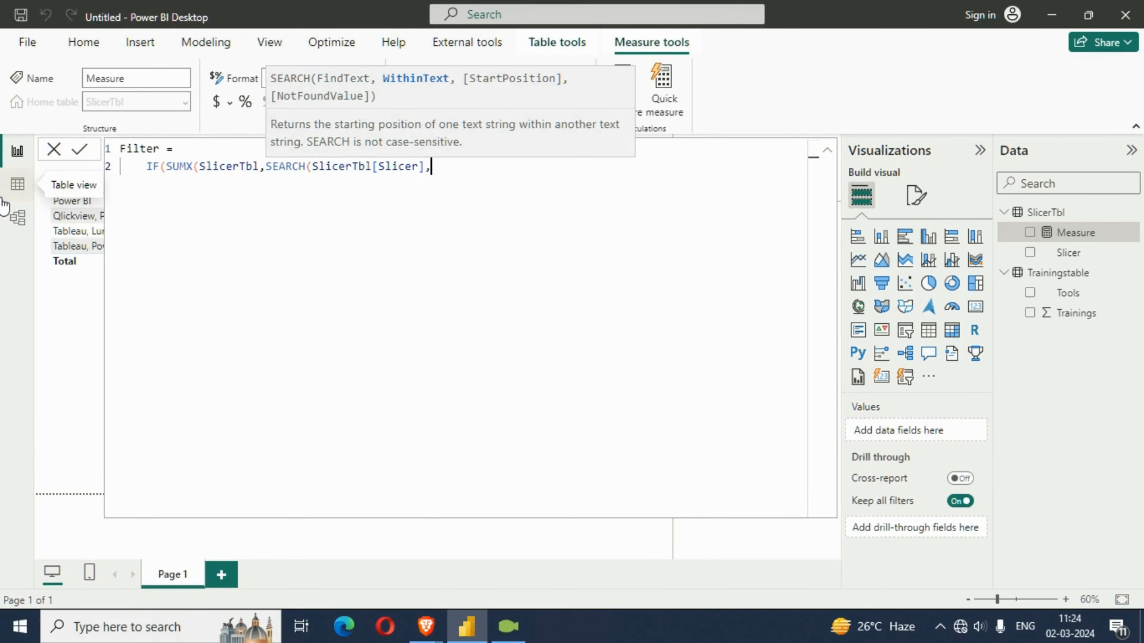
{"action": "type", "text": "max"}
{"action": "key", "text": "Tab"}
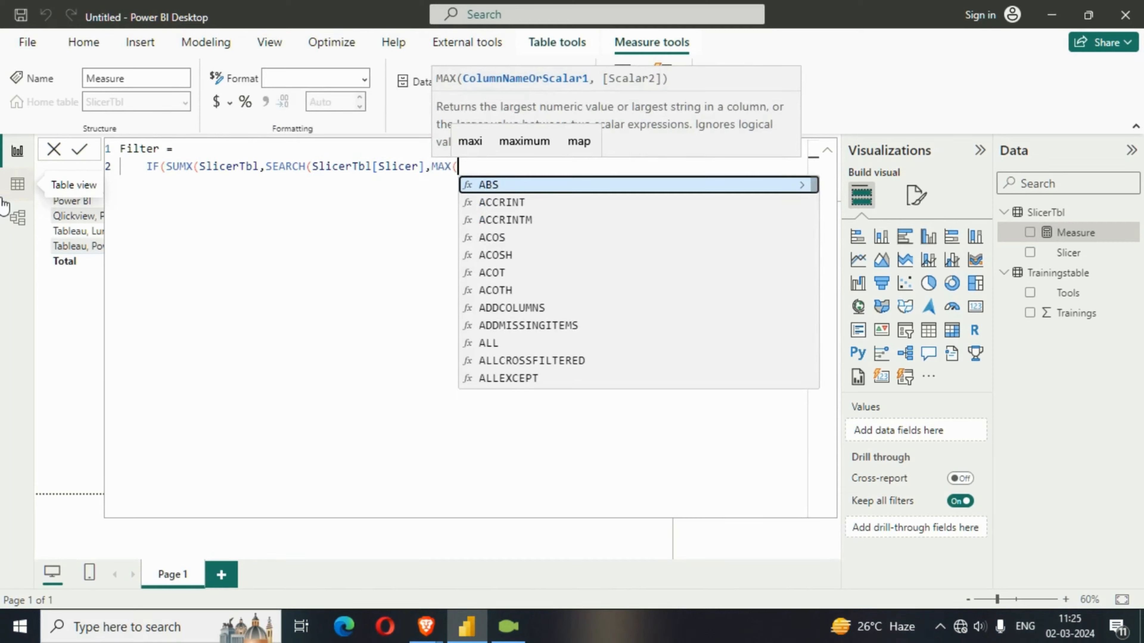
{"action": "type", "text": "too"}
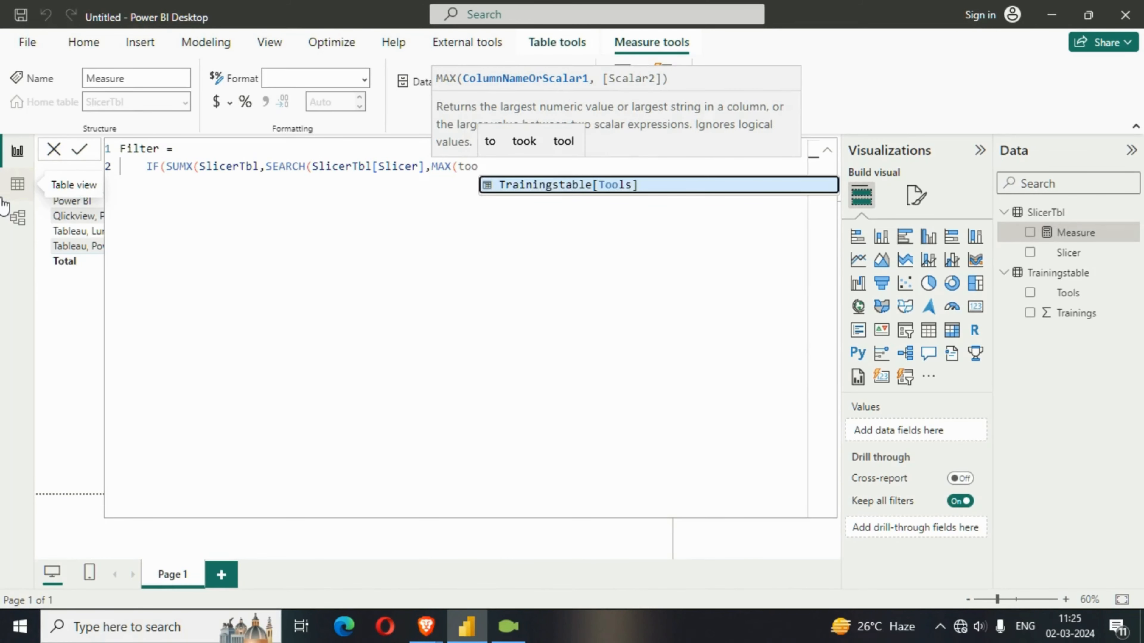
{"action": "key", "text": "Tab"}
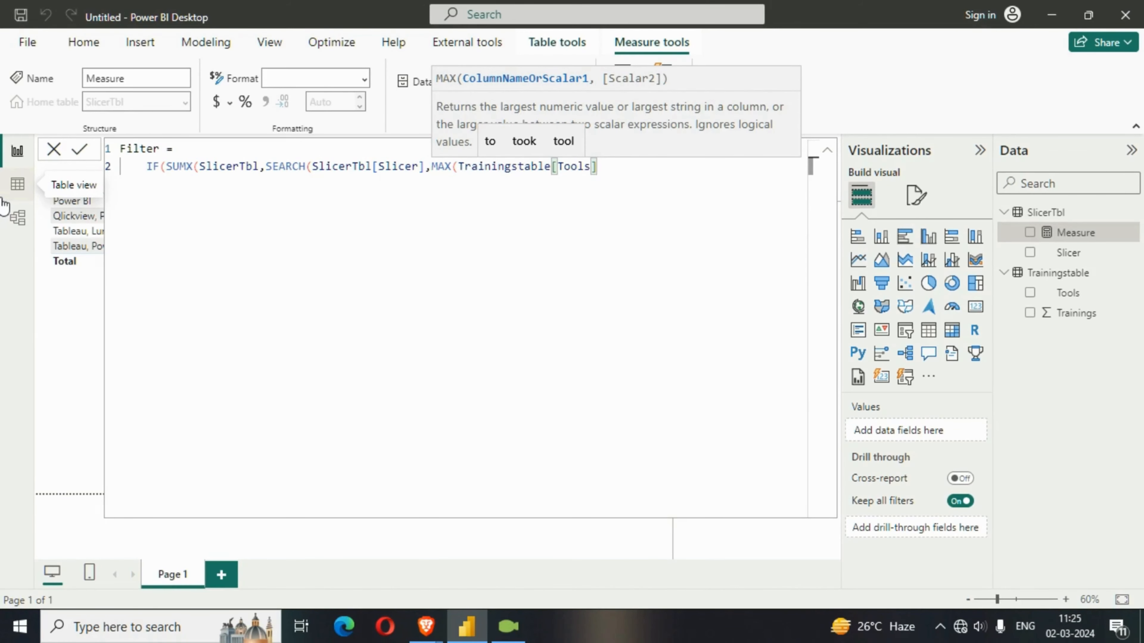
{"action": "type", "text": ")"}
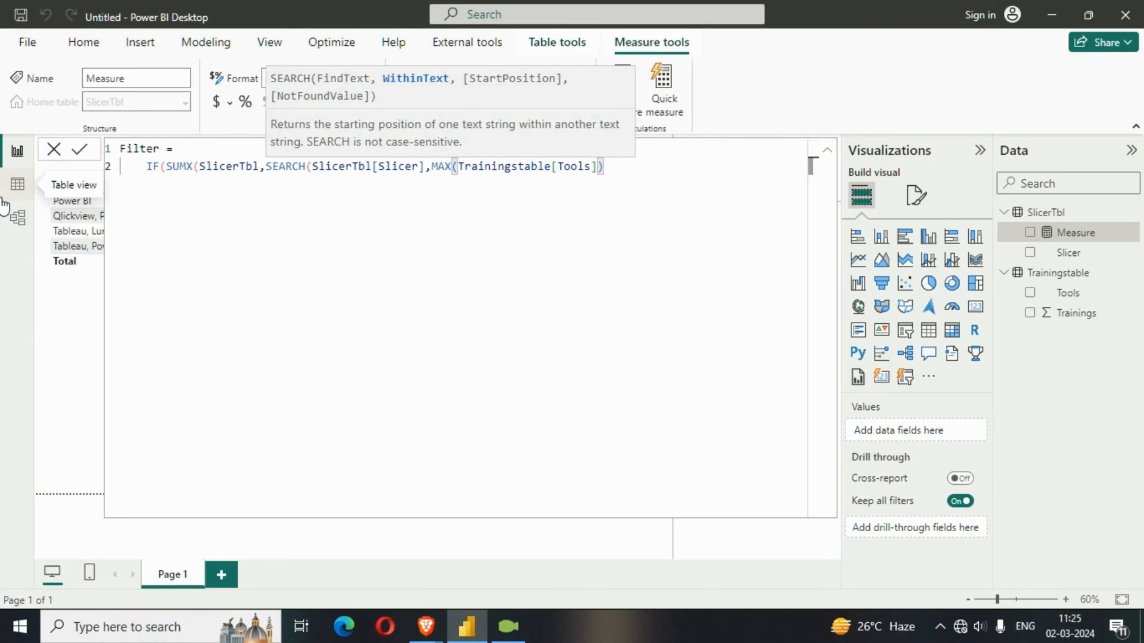
{"action": "type", "text": ","}
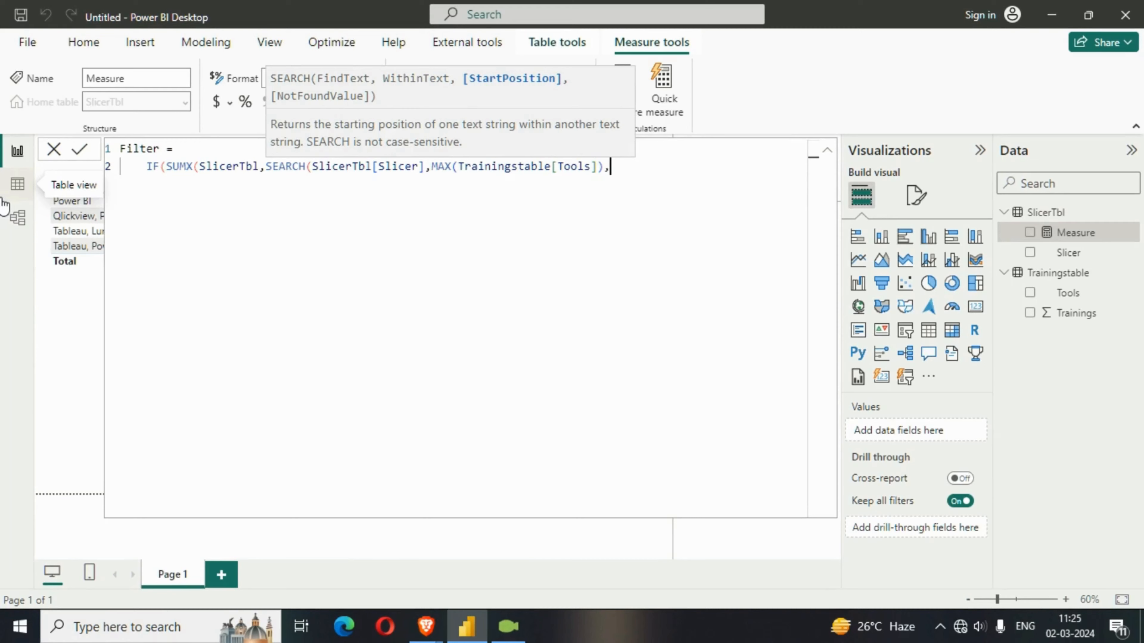
{"action": "type", "text": ",0"}
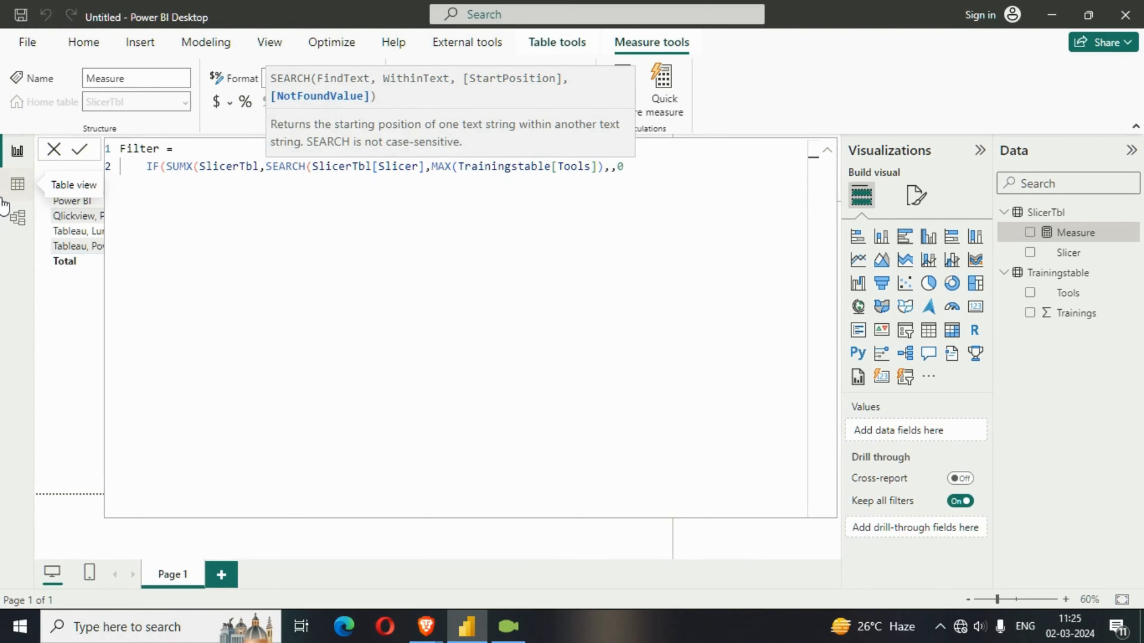
{"action": "type", "text": "))"}
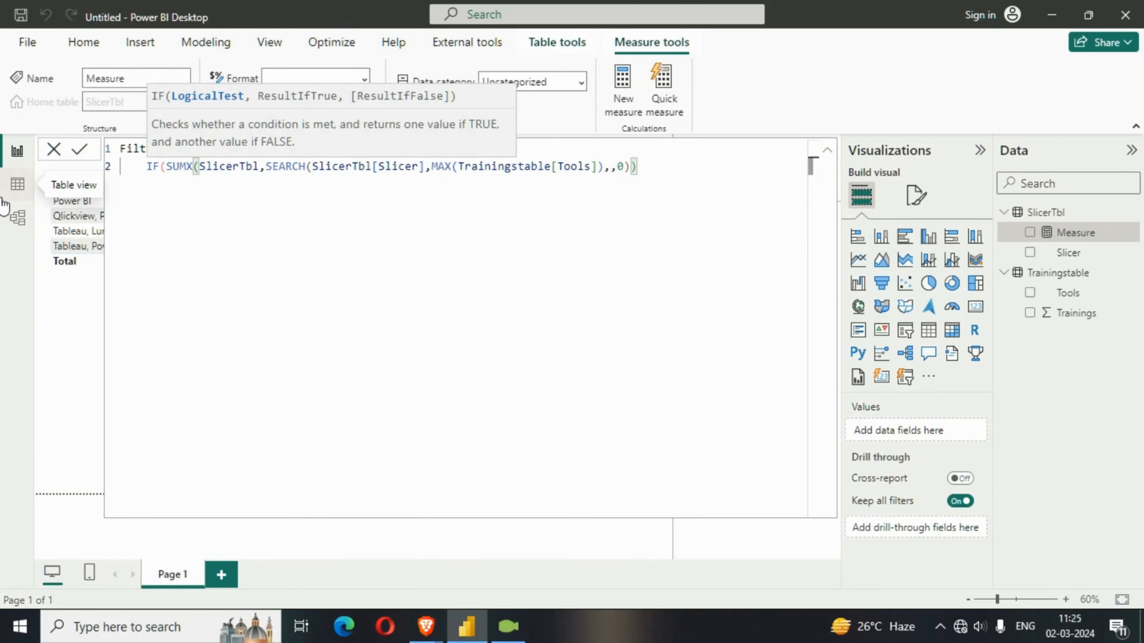
Finish the IF by testing for >0 and returning "True" or otherwise "False"
{"action": "type", "text": ">0,\"Tr"}
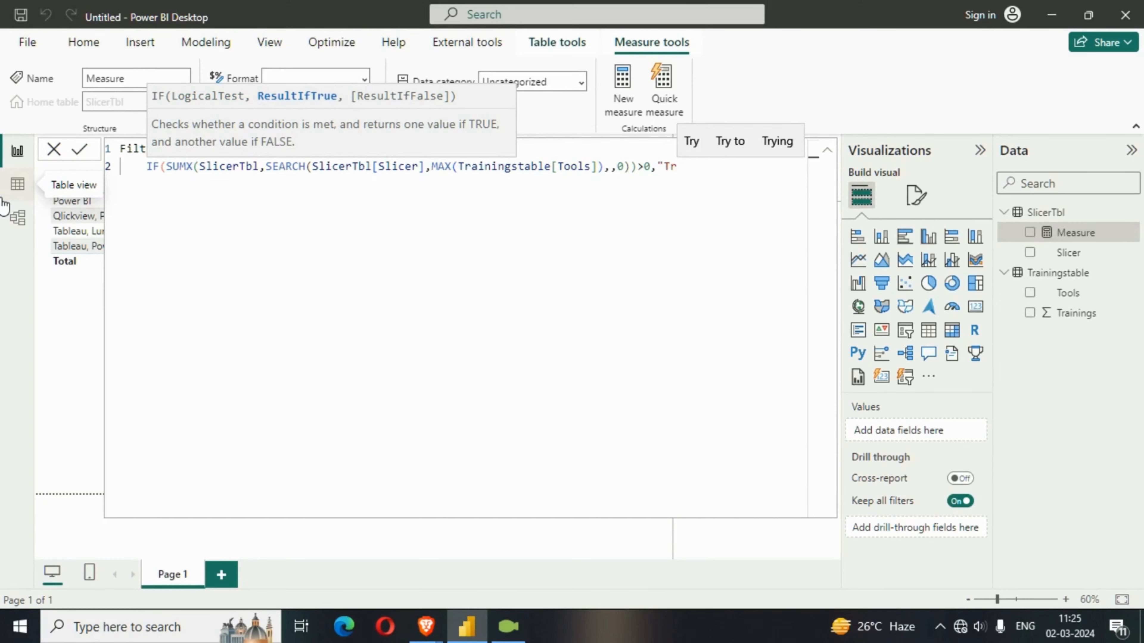
{"action": "type", "text": "ue\",\""}
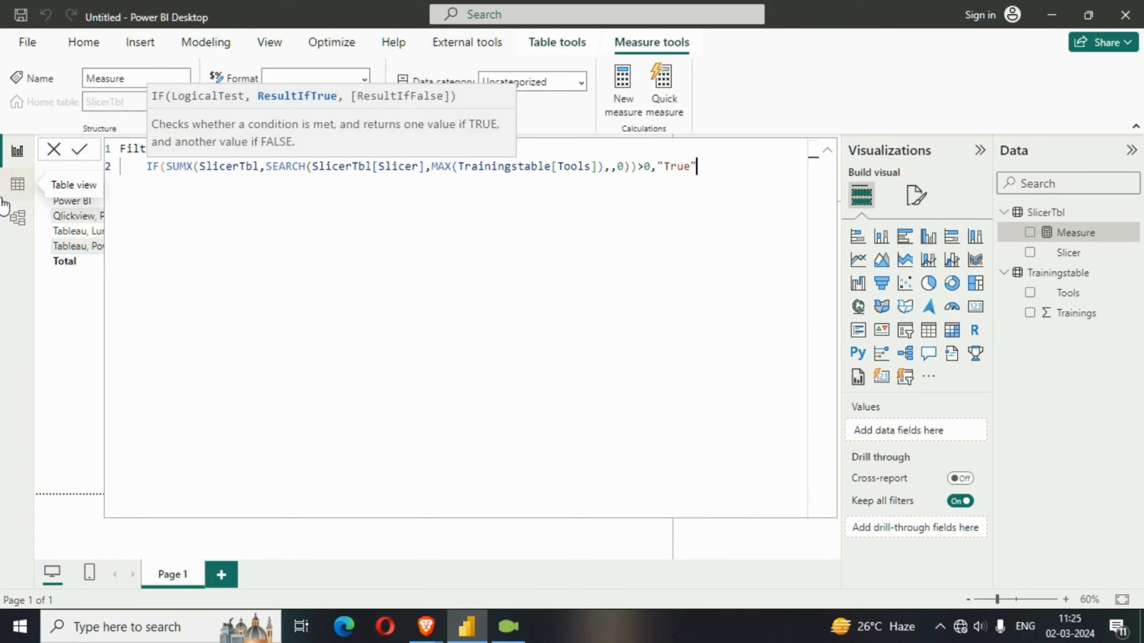
{"action": "type", "text": "F"}
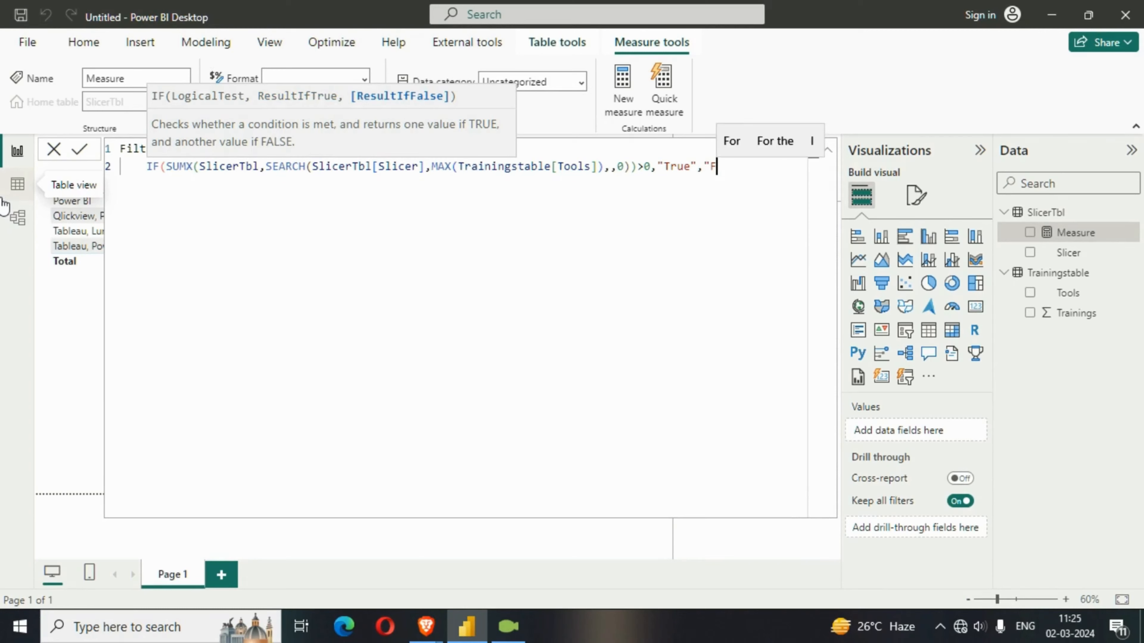
{"action": "type", "text": "alse"}
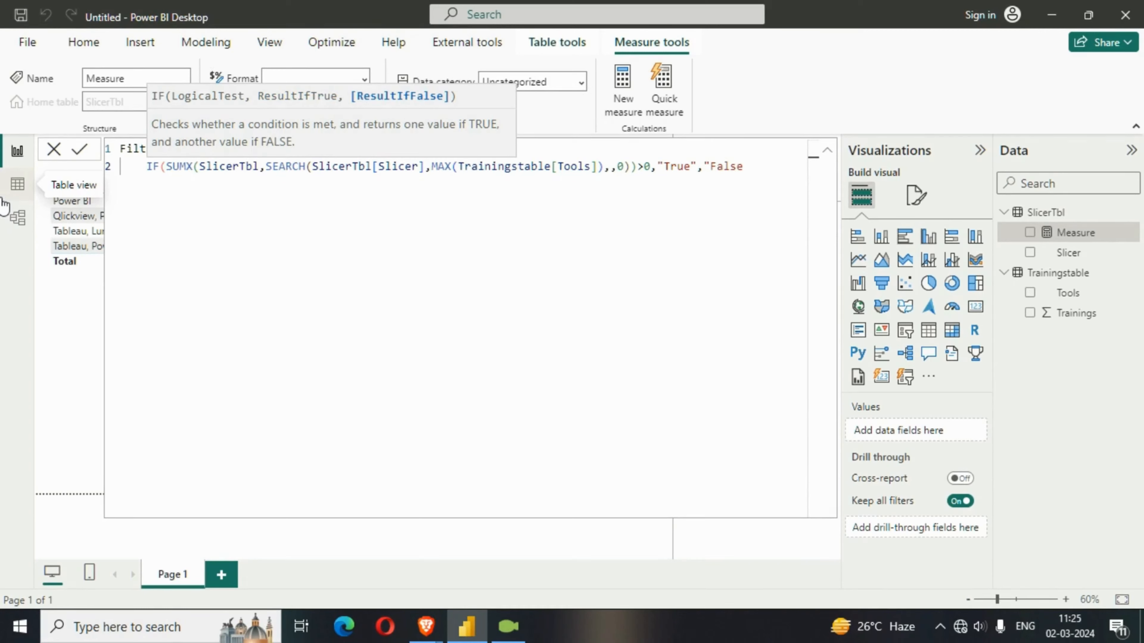
{"action": "type", "text": "\")"}
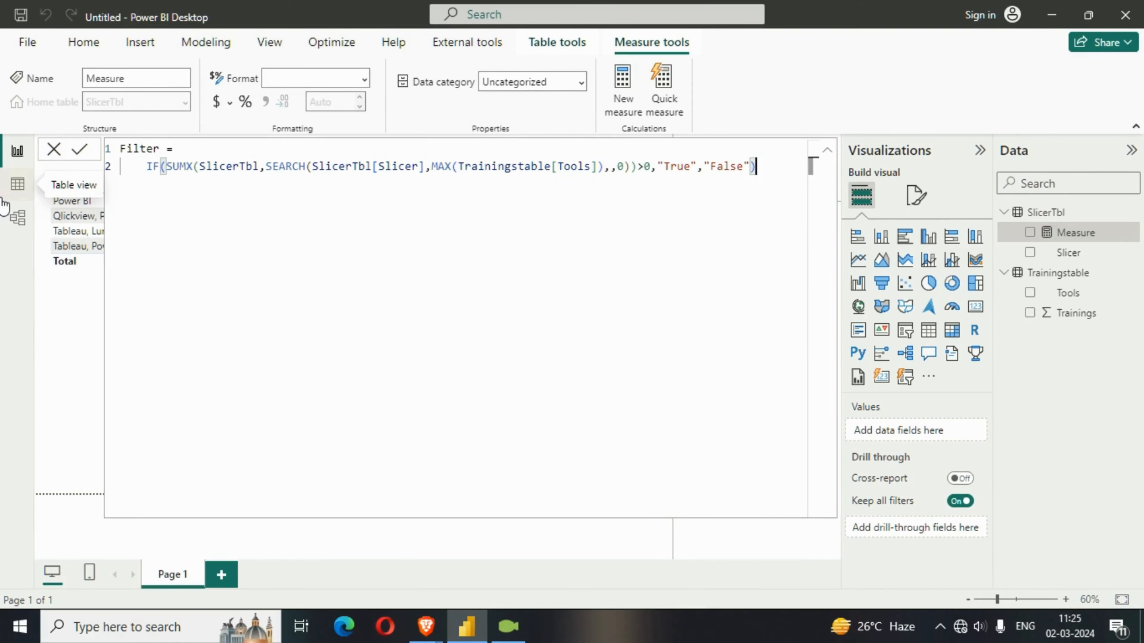
Review the Filter formula's SUMX over SlicerTbl, its SEARCH function and its True and False results
{"action": "double_click", "coordinate": [177, 166]}
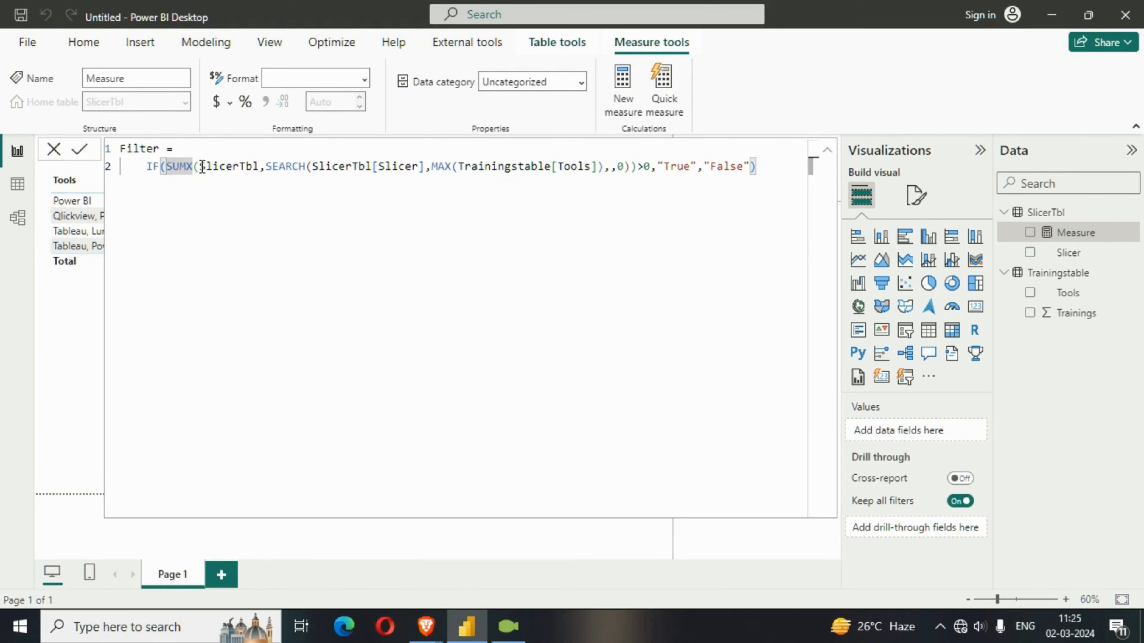
{"action": "left_click_drag", "start_coordinate": [202, 166], "coordinate": [259, 167]}
{"action": "left_click", "coordinate": [270, 194]}
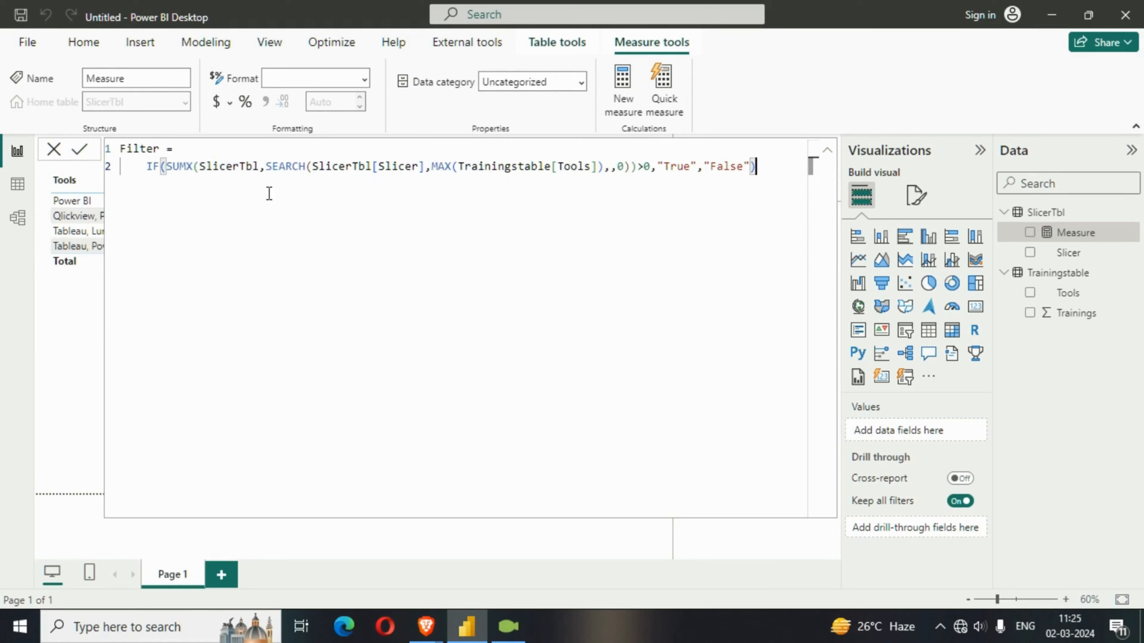
{"action": "double_click", "coordinate": [276, 167]}
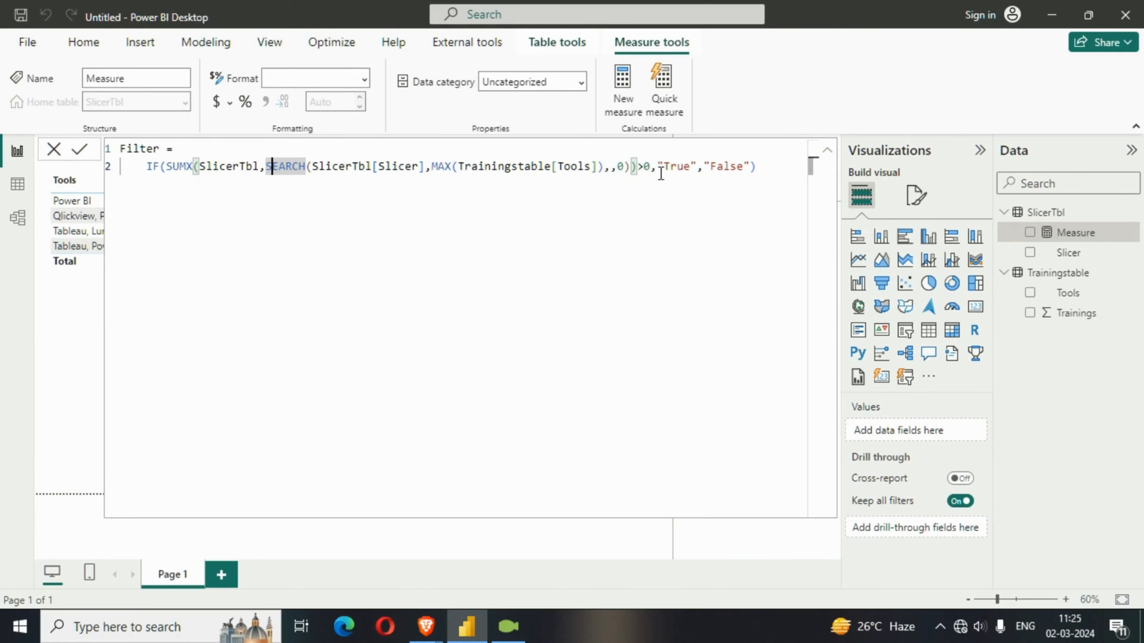
{"action": "left_click", "coordinate": [663, 165]}
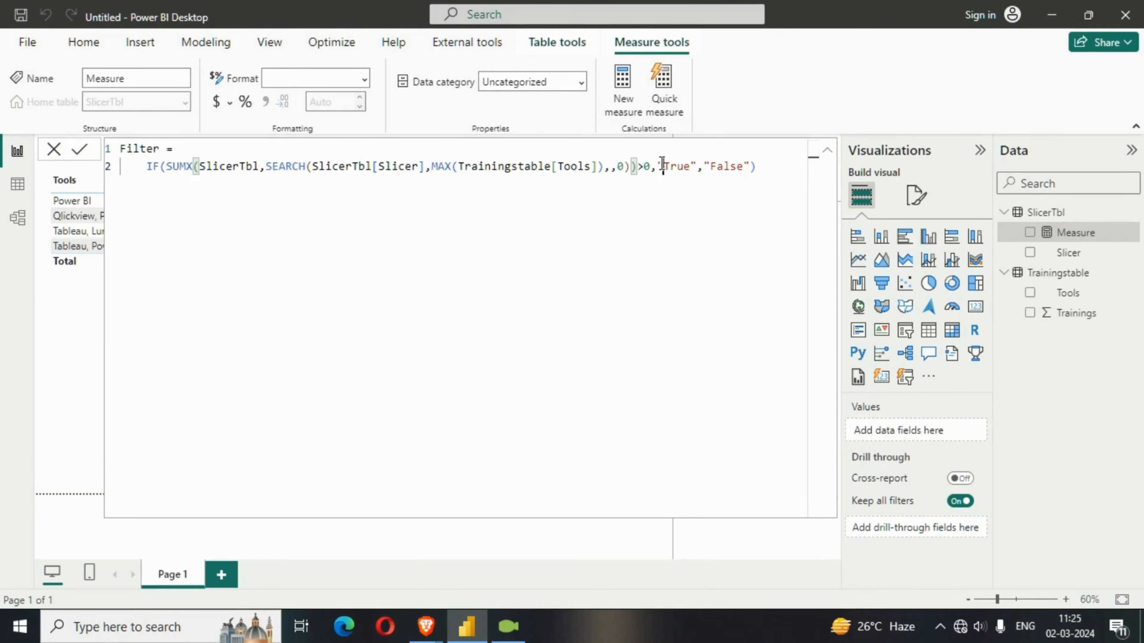
{"action": "left_click_drag", "start_coordinate": [663, 166], "coordinate": [692, 167]}
{"action": "left_click", "coordinate": [717, 169]}
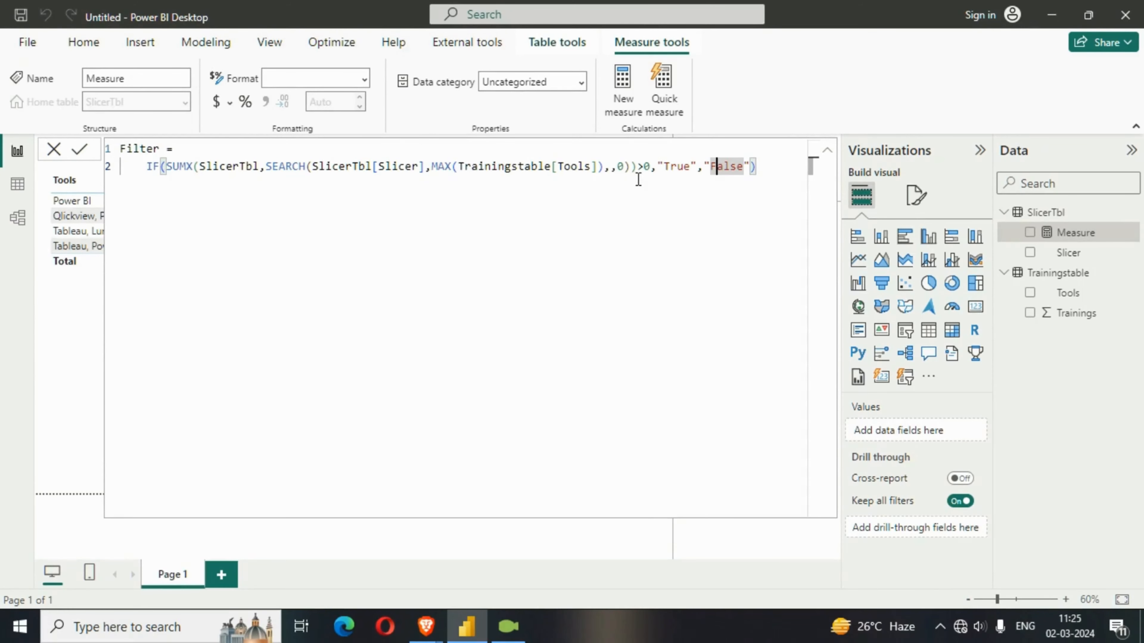
Commit the Filter measure, collapse the formula editor and return to the report page with nothing selected
{"action": "key", "text": "Return"}
{"action": "left_click", "coordinate": [827, 154]}
{"action": "left_click", "coordinate": [557, 320]}
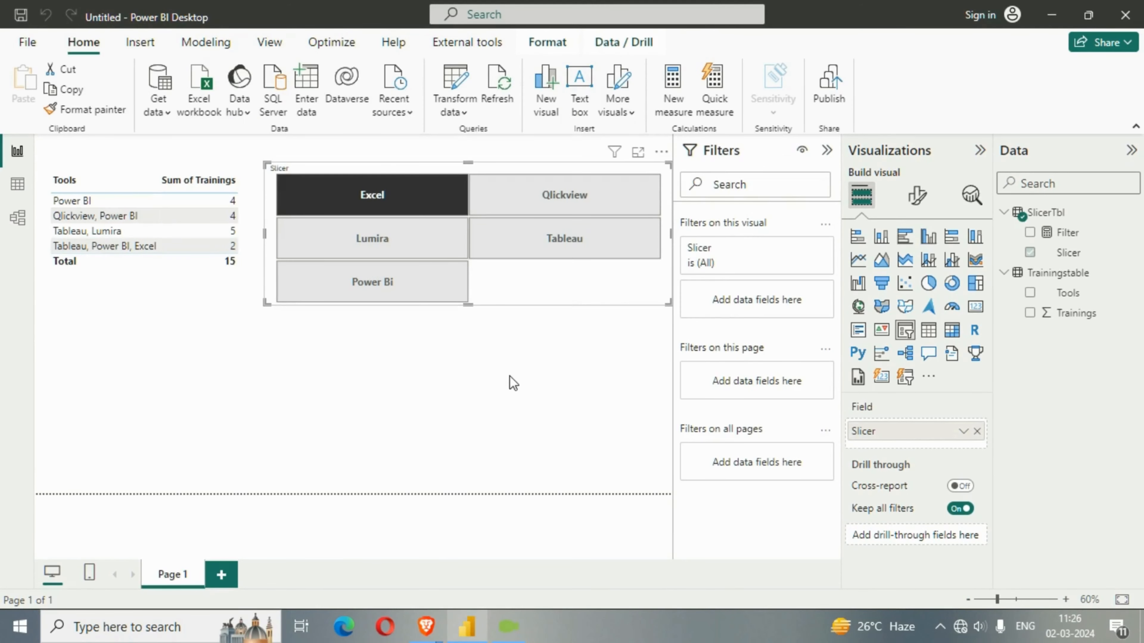
{"action": "left_click", "coordinate": [461, 400]}
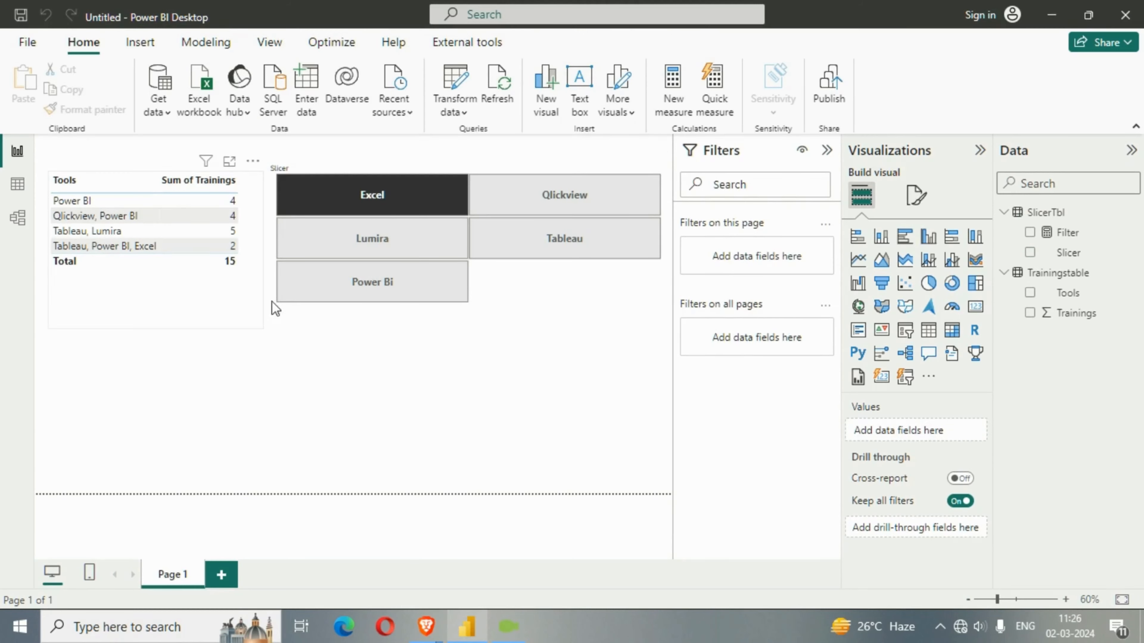
Add the Filter measure as a visual-level filter on the Tools table and apply it with the condition is True
{"action": "left_click", "coordinate": [225, 288]}
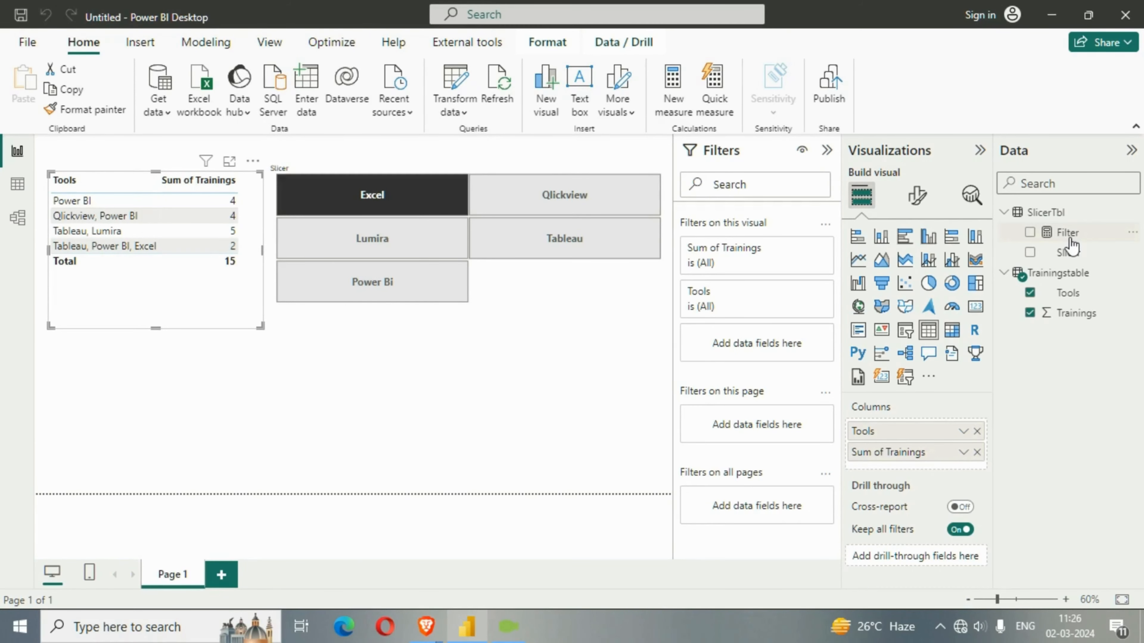
{"action": "mouse_move", "coordinate": [1070, 238]}
{"action": "left_mouse_down"}
{"action": "mouse_move", "coordinate": [1032, 228]}
{"action": "mouse_move", "coordinate": [881, 316]}
{"action": "mouse_move", "coordinate": [784, 343]}
{"action": "left_mouse_up"}
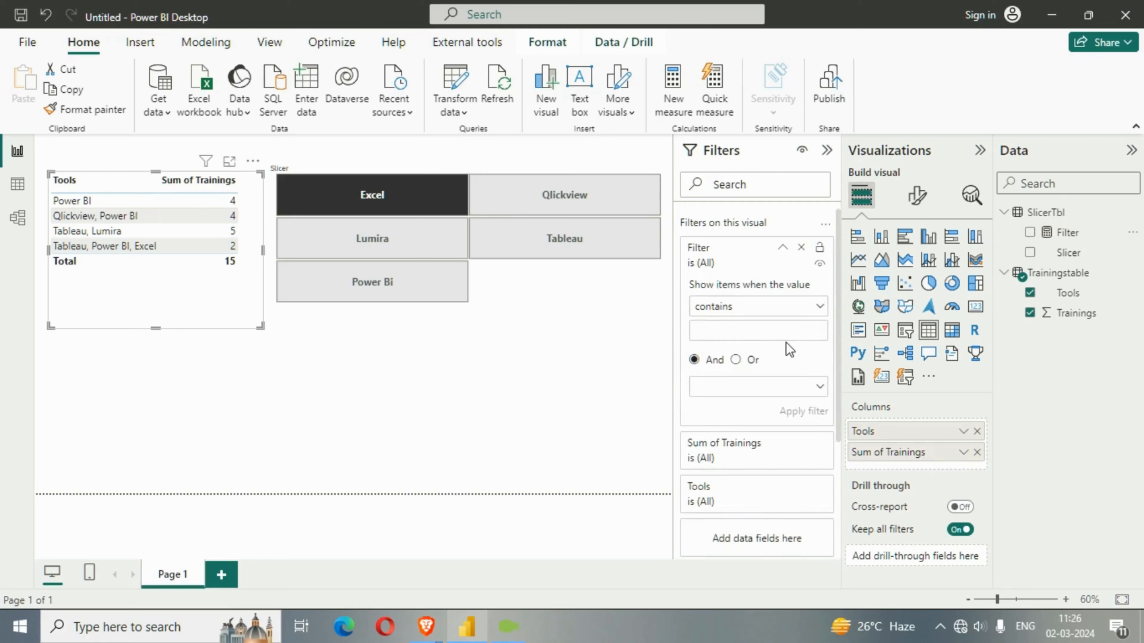
{"action": "left_click", "coordinate": [815, 311]}
{"action": "left_click", "coordinate": [718, 412]}
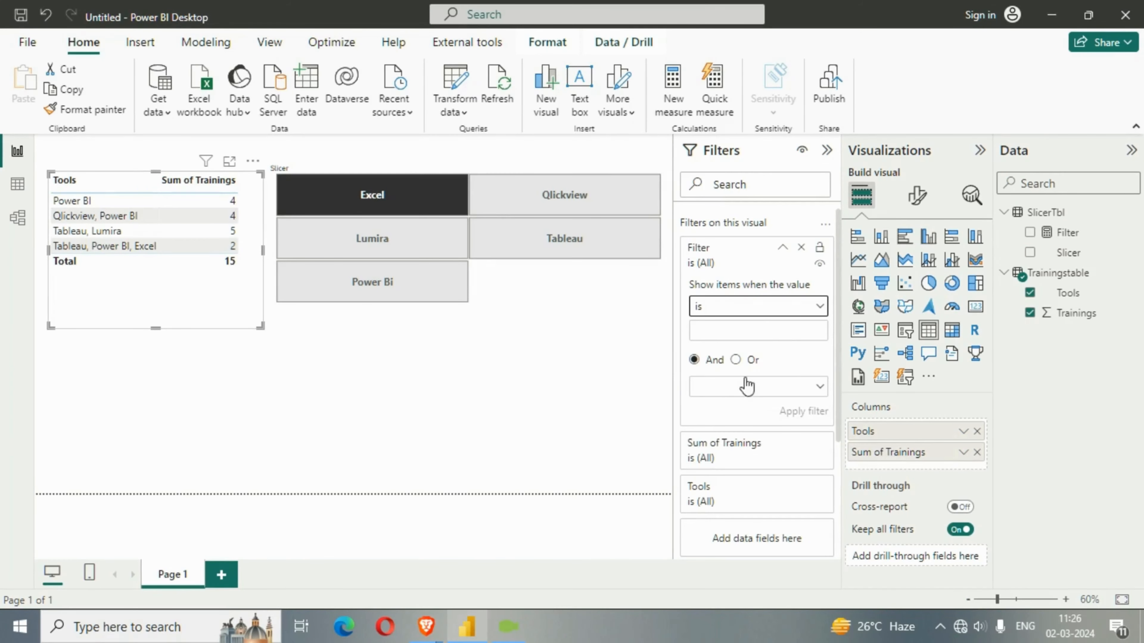
{"action": "left_click", "coordinate": [757, 329]}
{"action": "type", "text": "T"}
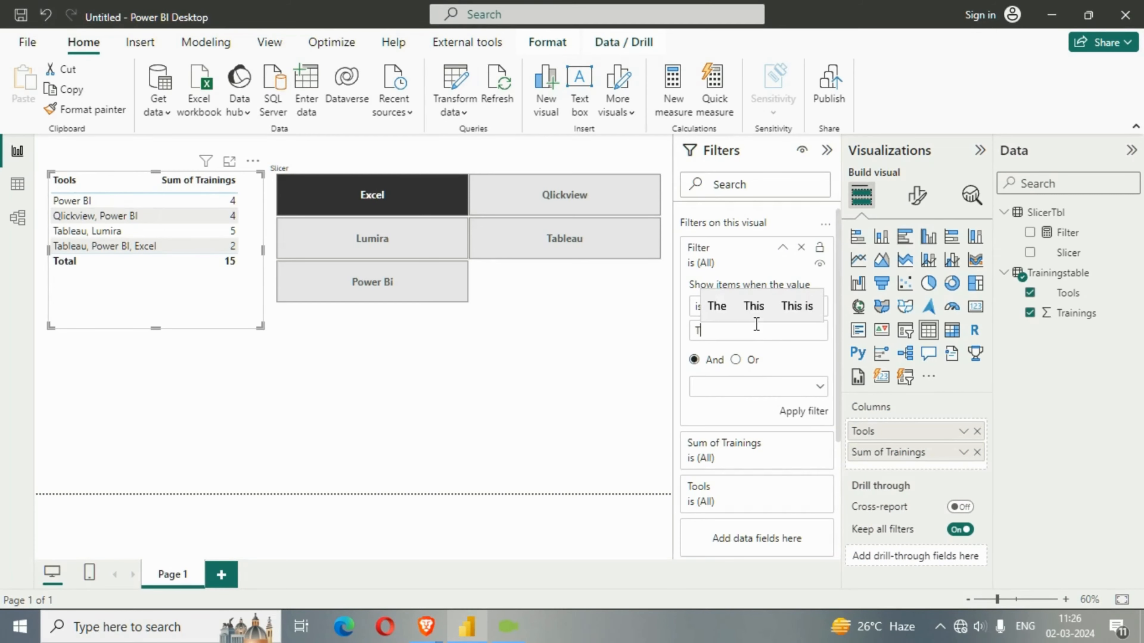
{"action": "type", "text": "rue"}
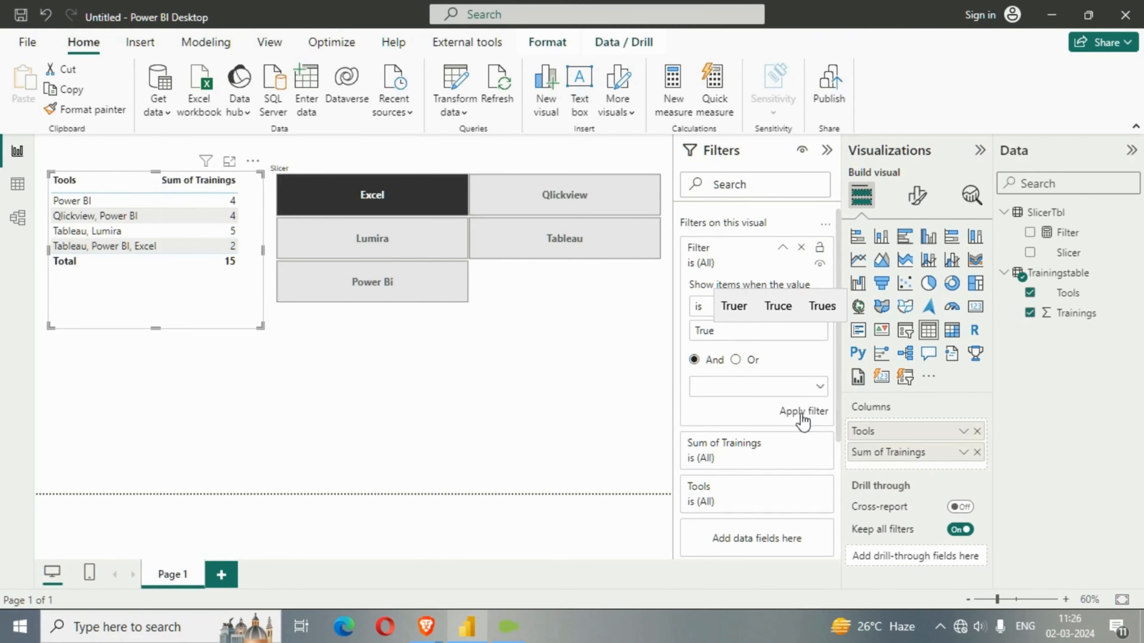
{"action": "left_click", "coordinate": [801, 412]}
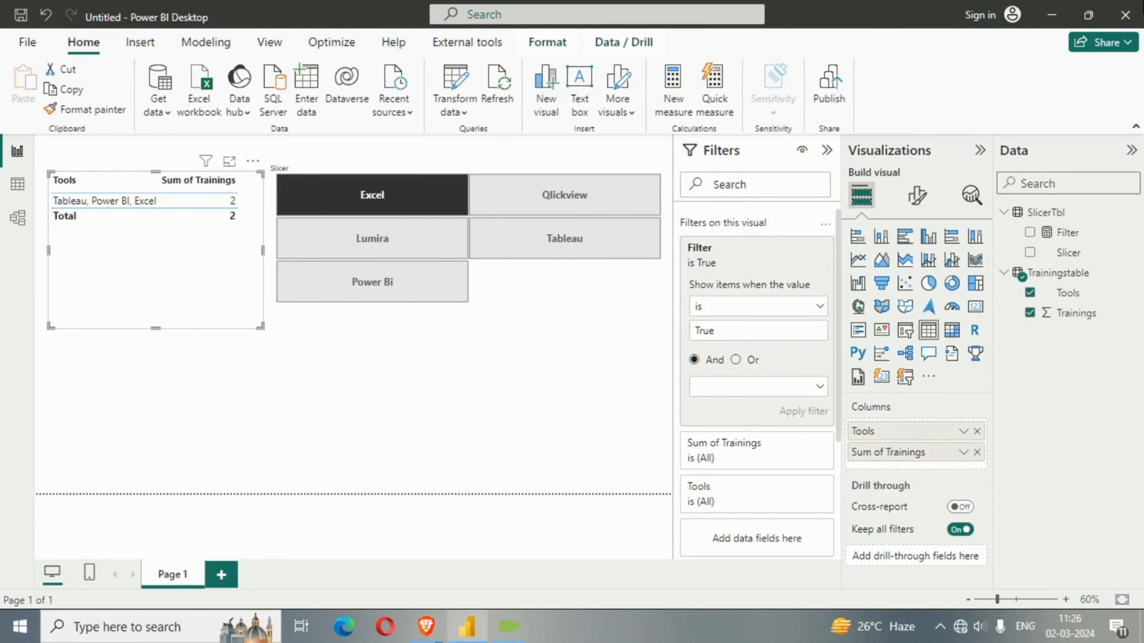
{"action": "left_click", "coordinate": [441, 361]}
Test the tile slicer by clearing Excel and filtering the table by Power Bi, Excel and Tableau one at a time
{"action": "left_click", "coordinate": [400, 208]}
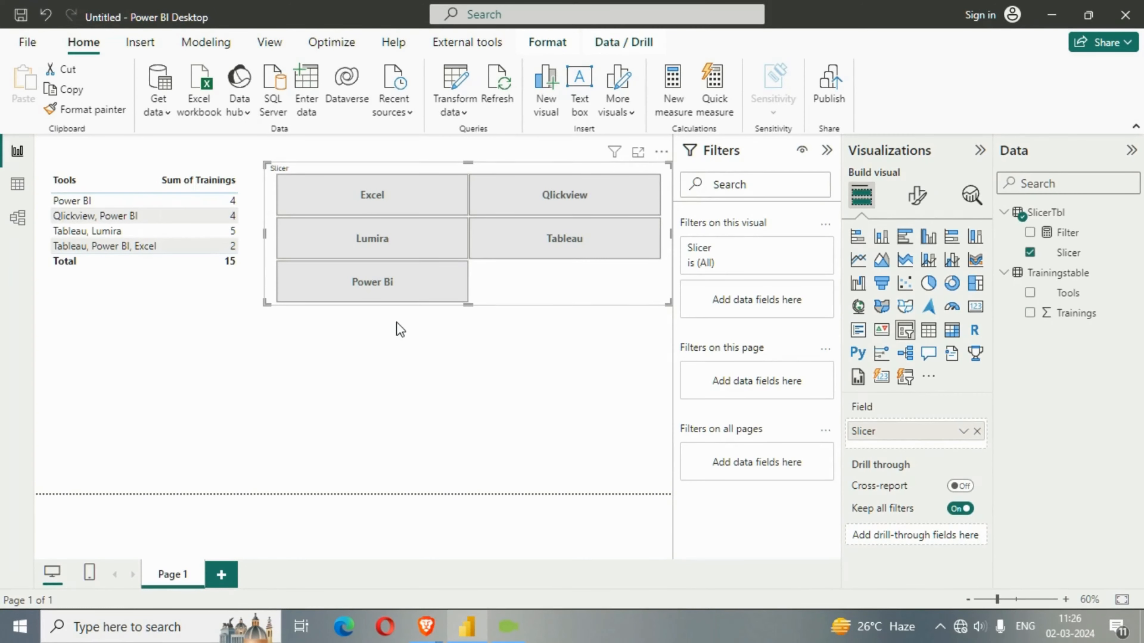
{"action": "left_click", "coordinate": [426, 292]}
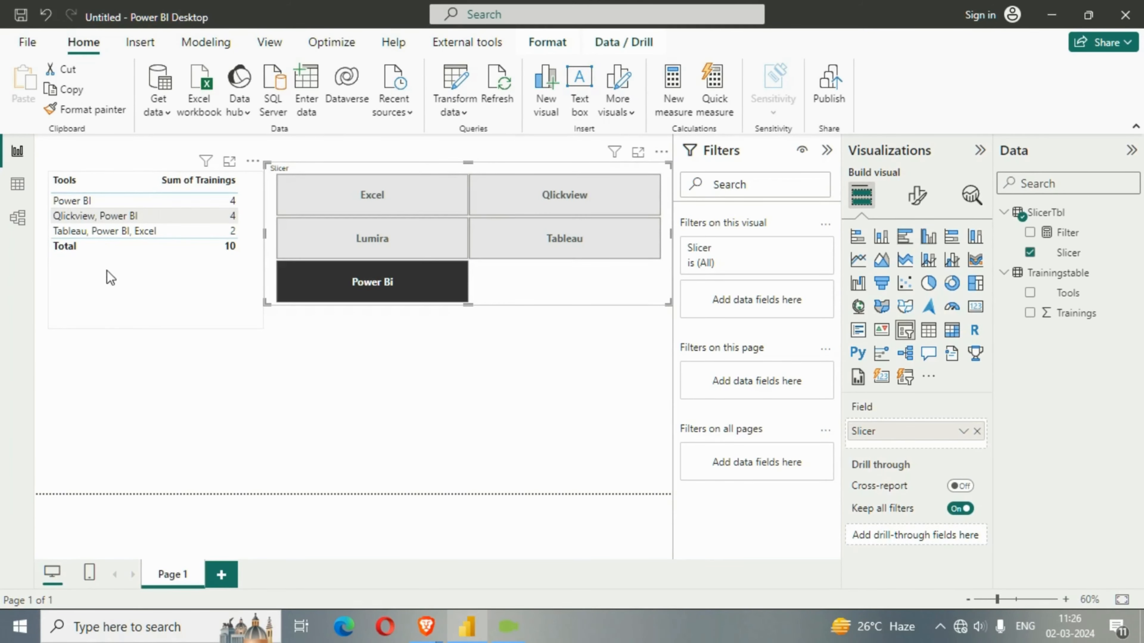
{"action": "left_click", "coordinate": [344, 281]}
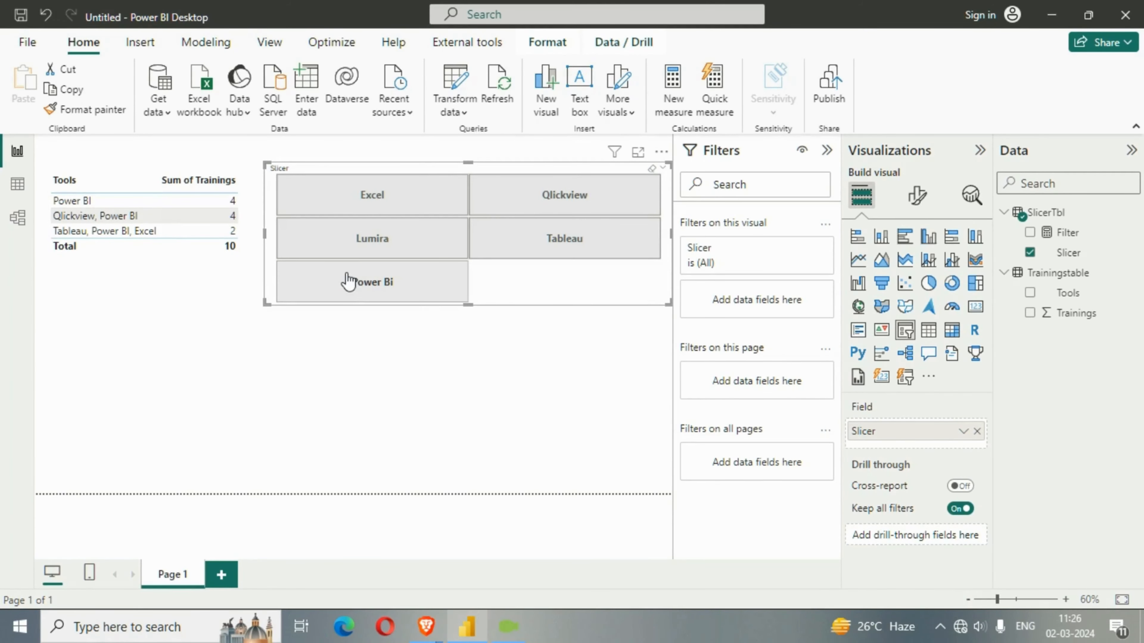
{"action": "left_click", "coordinate": [356, 203]}
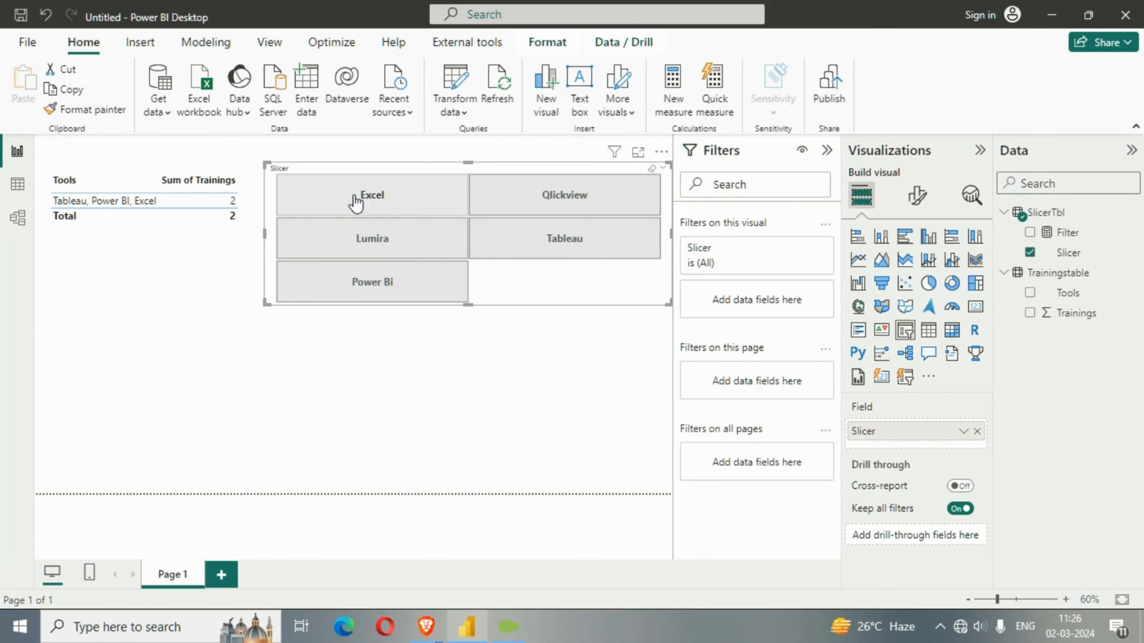
{"action": "left_click", "coordinate": [356, 203]}
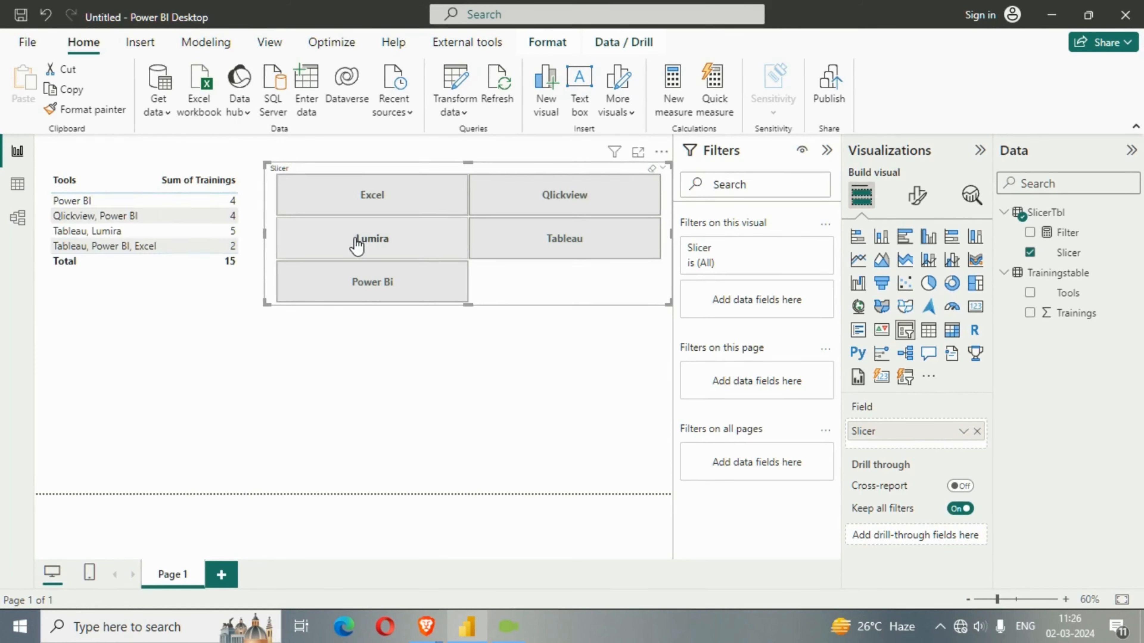
{"action": "left_click", "coordinate": [526, 251]}
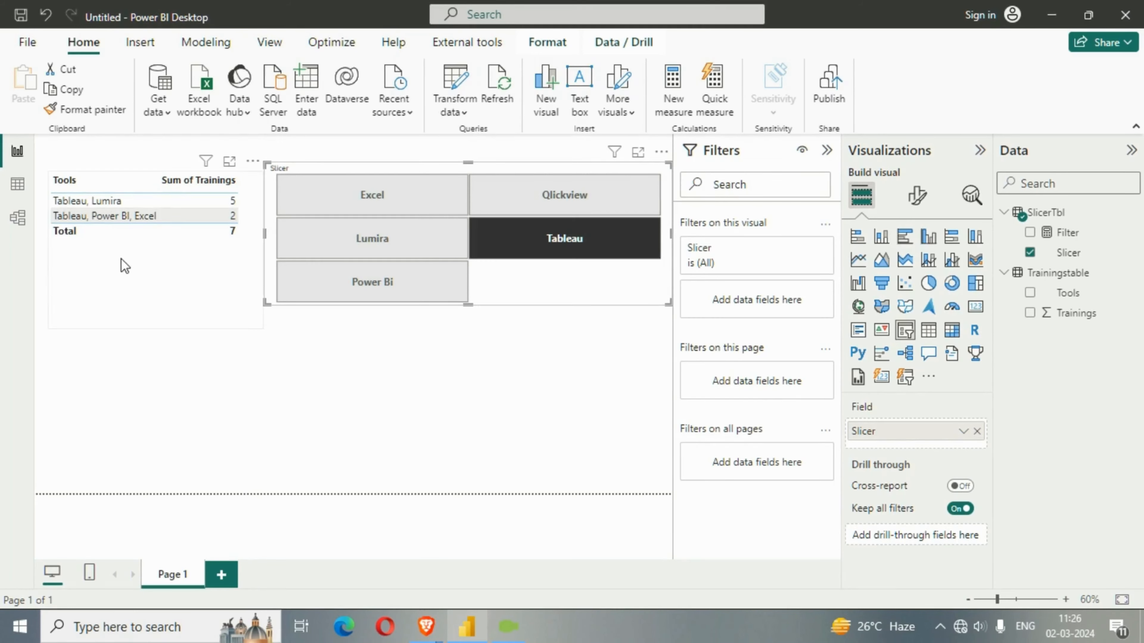
Make the Tools table visual shorter and slightly narrower, and clear the Tableau selection in the slicer
{"action": "left_click", "coordinate": [200, 219]}
{"action": "left_click_drag", "start_coordinate": [261, 333], "coordinate": [253, 266]}
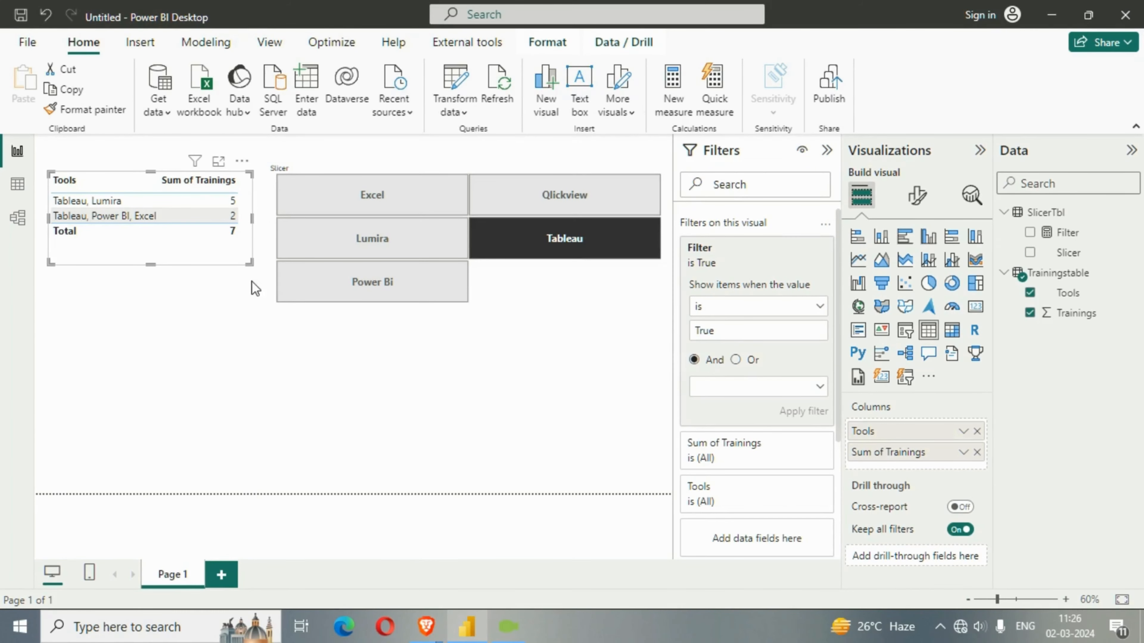
{"action": "left_click", "coordinate": [568, 262]}
{"action": "left_click", "coordinate": [567, 270]}
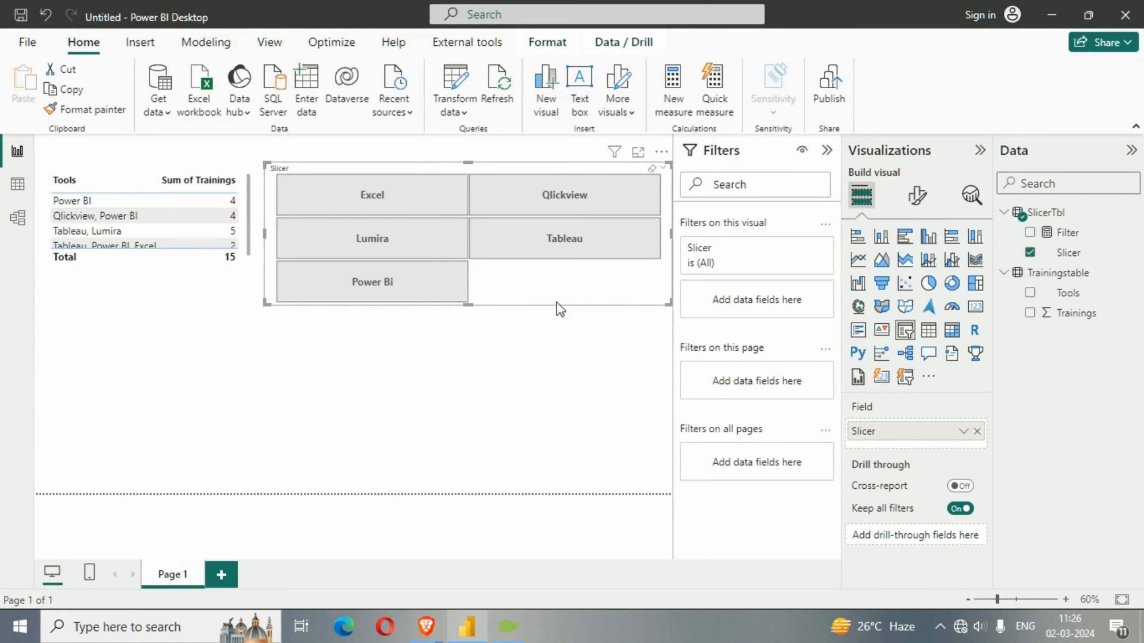